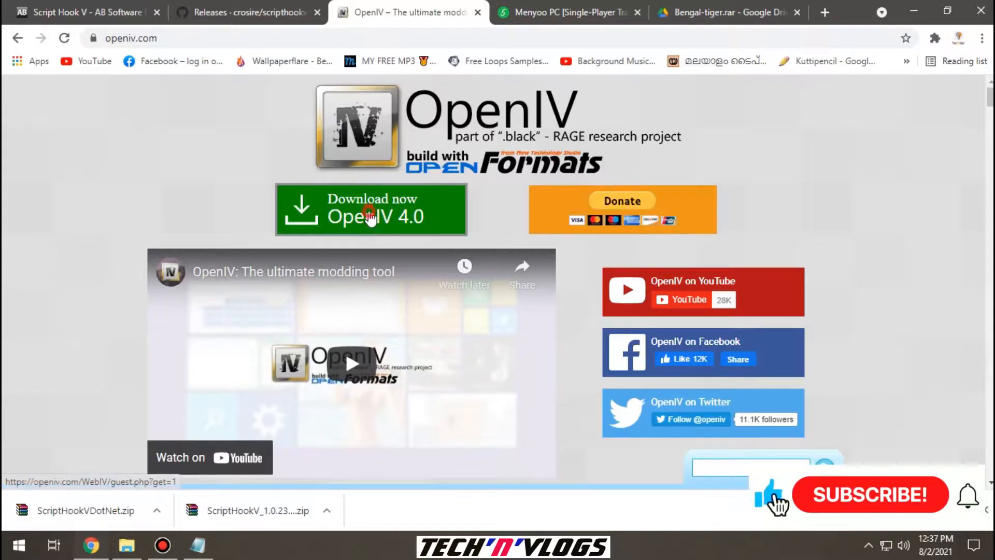
- Download the OpenIV 4.0 installer and the latest MenyooSP release from the Menyoo PC GitHub page
{"action": "left_click", "coordinate": [370, 218]}
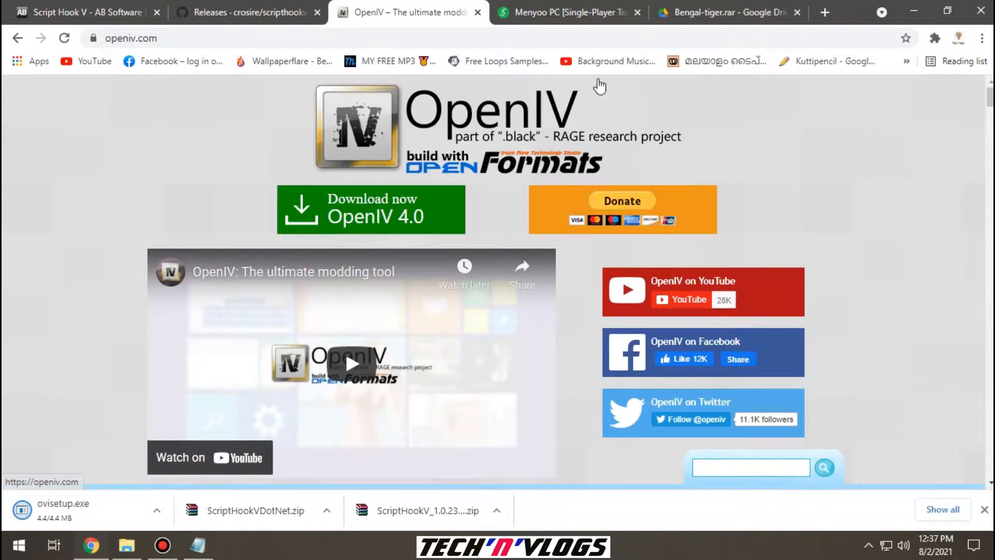
{"action": "left_click", "coordinate": [563, 12]}
{"action": "scroll", "coordinate": [472, 223], "scroll_direction": "down", "scroll_amount": 5}
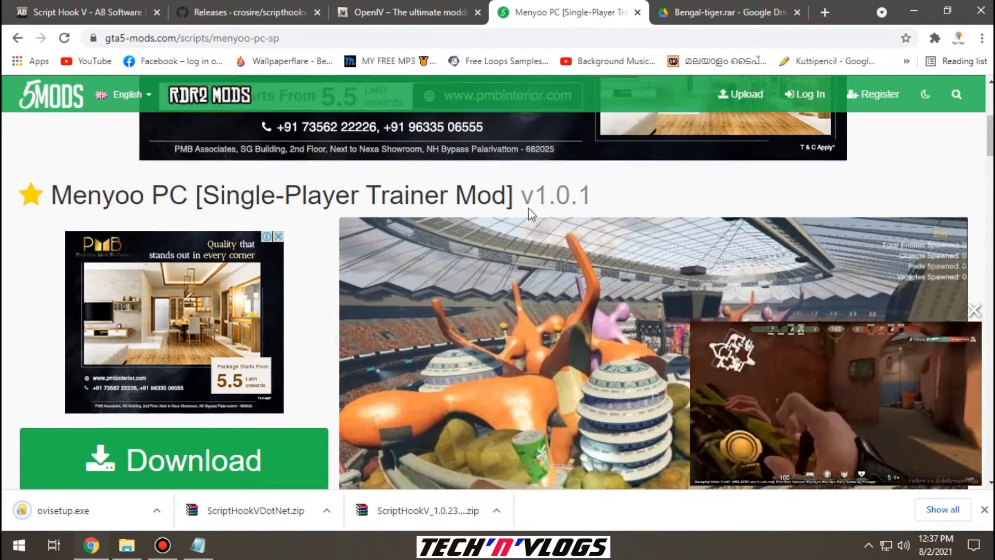
{"action": "scroll", "coordinate": [531, 209], "scroll_direction": "down", "scroll_amount": 3}
{"action": "left_click", "coordinate": [252, 315]}
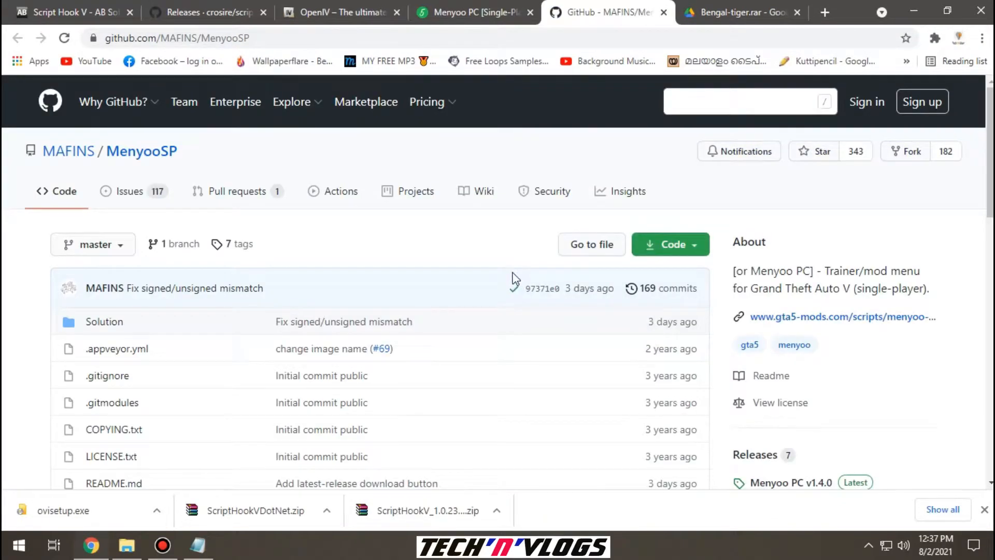
{"action": "scroll", "coordinate": [455, 284], "scroll_direction": "down", "scroll_amount": 5}
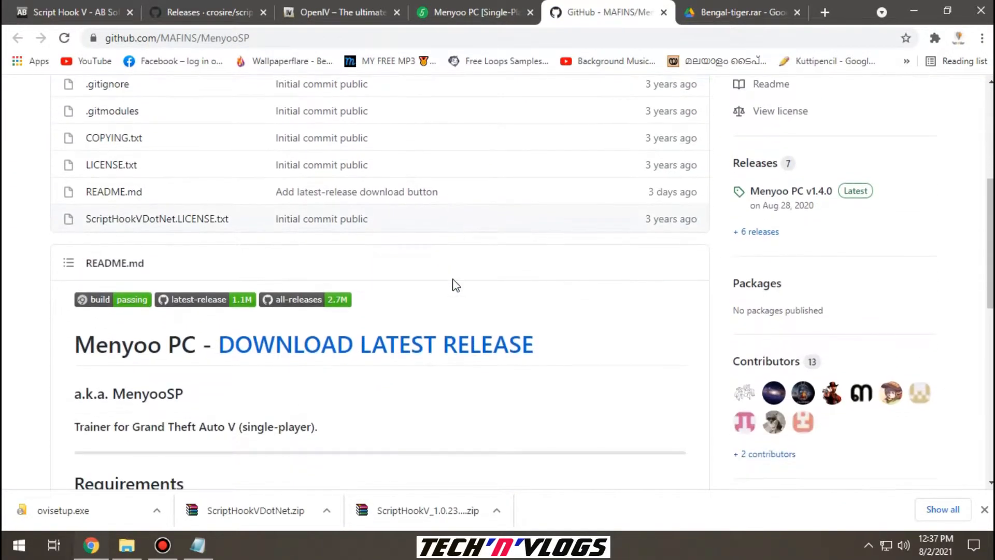
{"action": "left_click", "coordinate": [386, 352]}
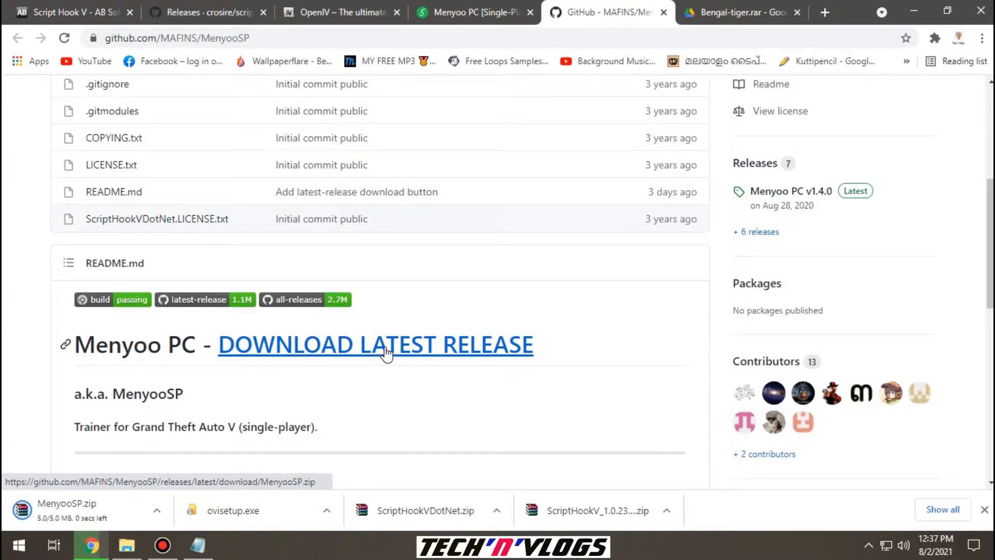
- Download Bengal-tiger.rar from Google Drive and show the downloaded ScriptHookV zip in its folder on the desktop, with the browser minimized
{"action": "left_click", "coordinate": [733, 14]}
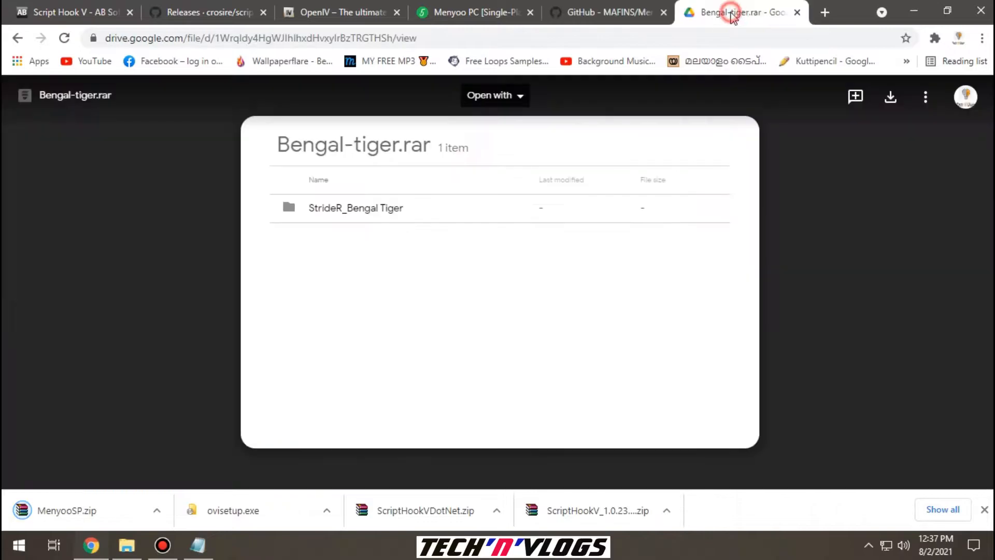
{"action": "left_click", "coordinate": [889, 97]}
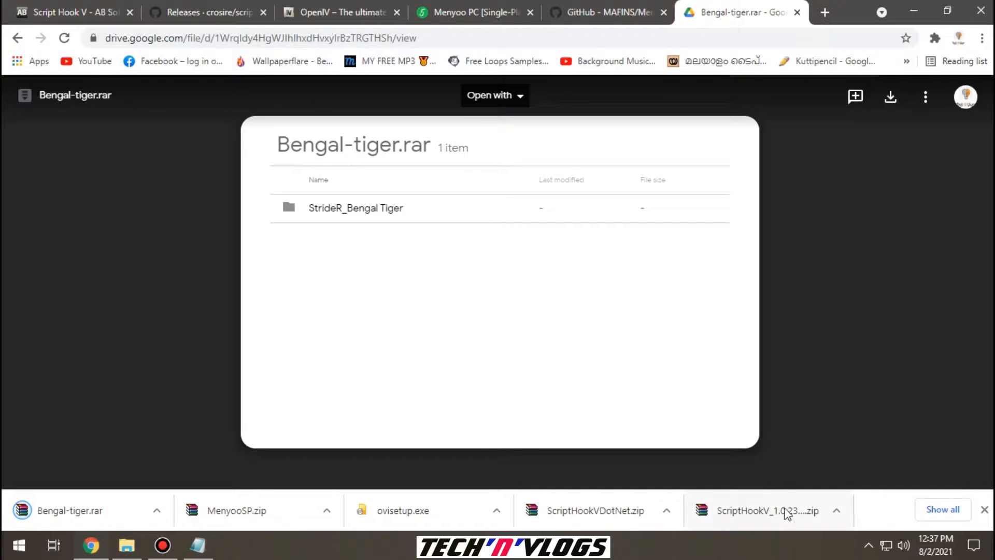
{"action": "left_click", "coordinate": [839, 511]}
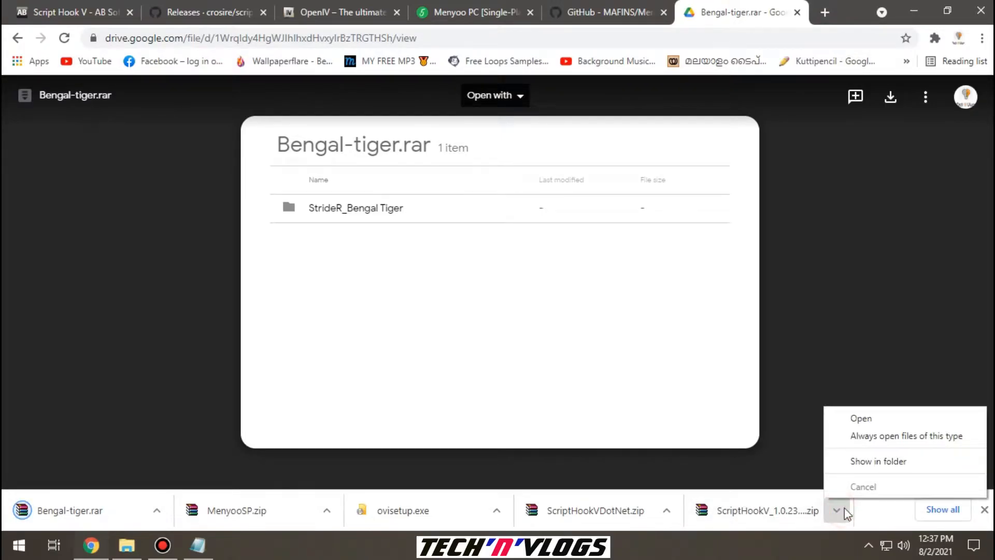
{"action": "left_click", "coordinate": [857, 463]}
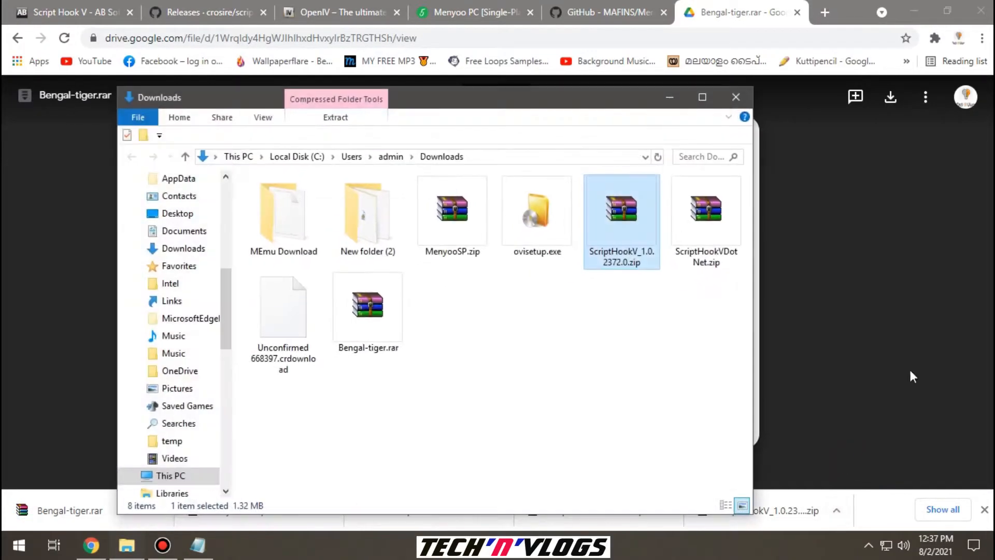
{"action": "left_click", "coordinate": [913, 9]}
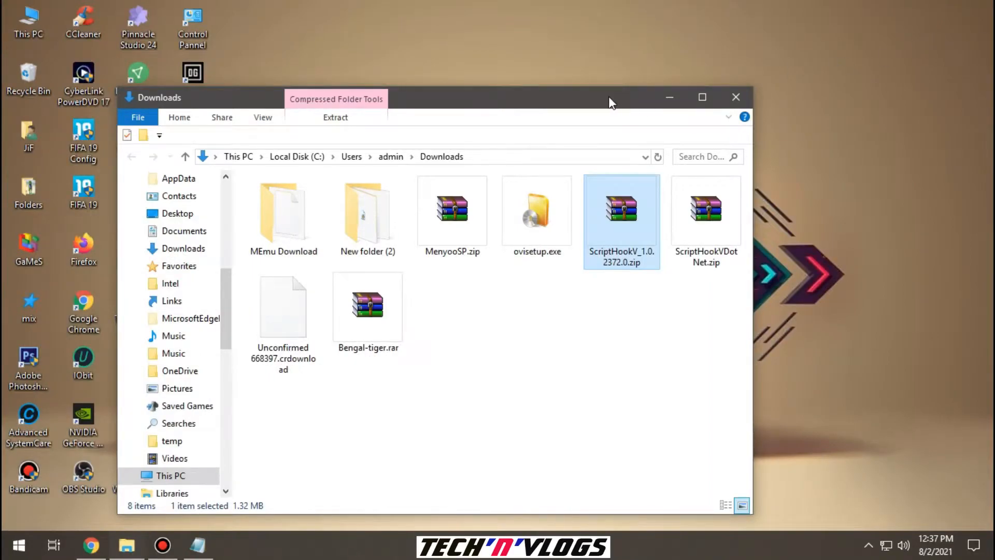
{"action": "left_click_drag", "start_coordinate": [610, 102], "coordinate": [523, 110]}
- Create a new folder on the desktop named "GTA 5 Tiger"
{"action": "right_click", "coordinate": [915, 32]}
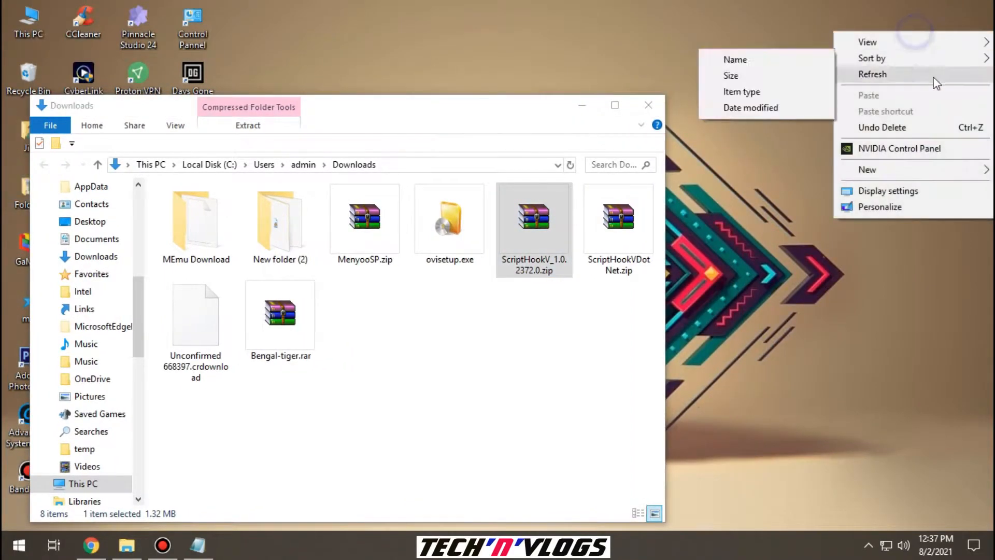
{"action": "mouse_move", "coordinate": [894, 169]}
{"action": "left_click", "coordinate": [777, 176]}
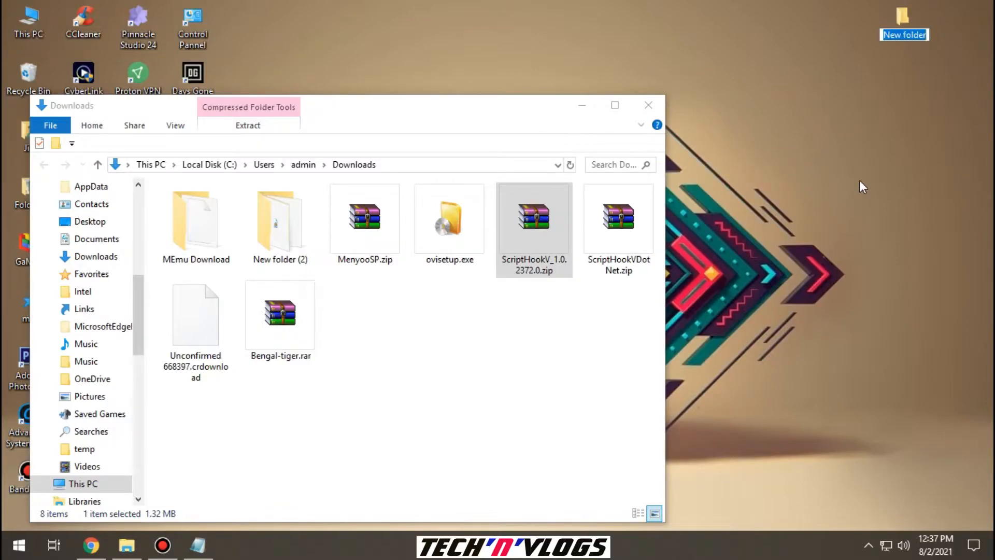
{"action": "type", "text": "GTA 5"}
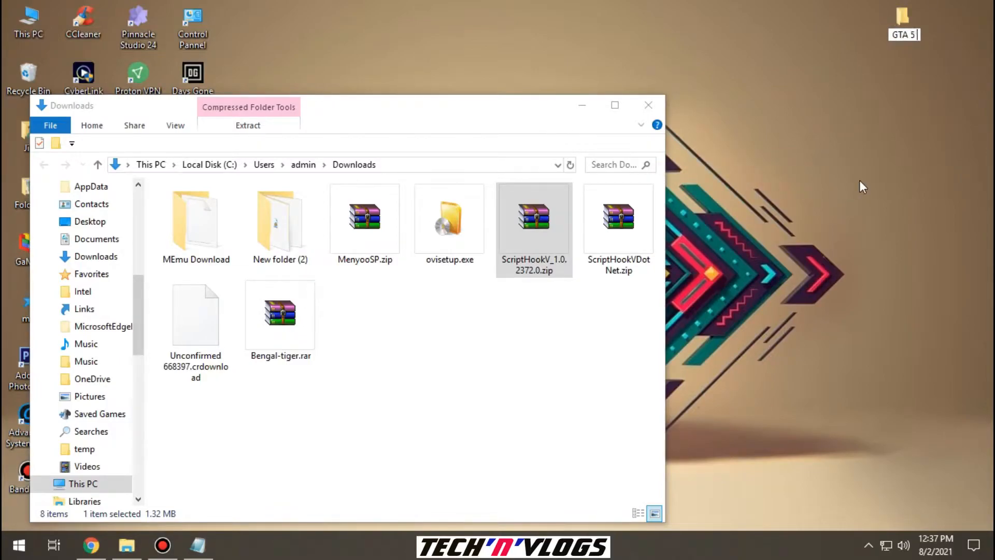
{"action": "type", "text": " Tiger"}
{"action": "key", "text": "Return"}
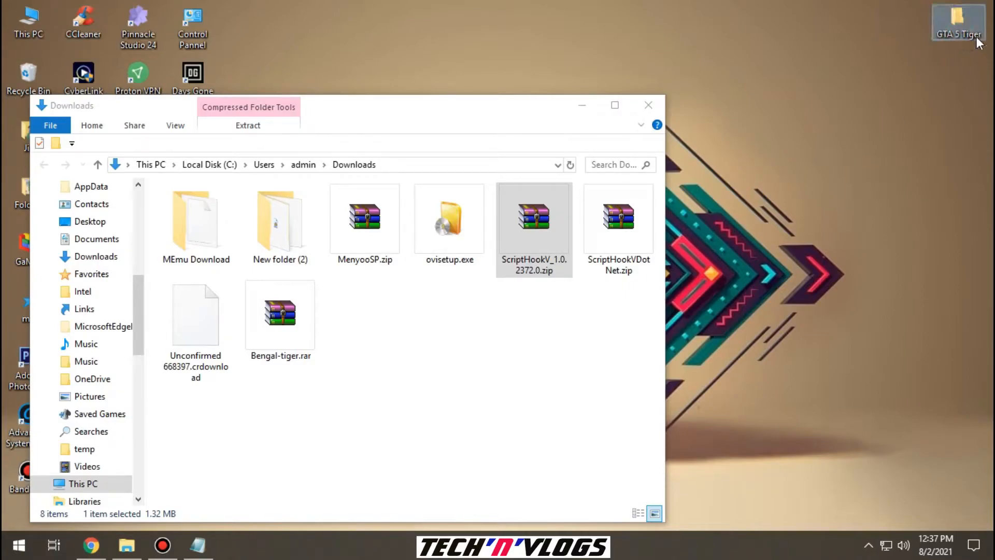
- Open the GTA 5 Tiger folder and arrange its window beside the Downloads window
{"action": "double_click", "coordinate": [961, 29]}
{"action": "left_click_drag", "start_coordinate": [420, 13], "coordinate": [884, 84]}
{"action": "left_click_drag", "start_coordinate": [412, 123], "coordinate": [377, 56]}
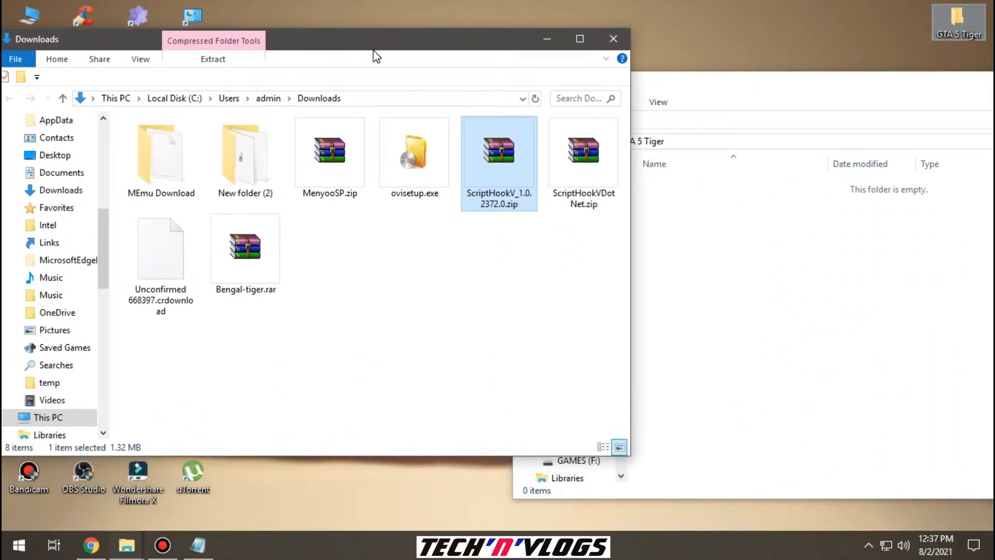
- Create a folder in GTA 5 Tiger named "ScriptHookV", copying the name from the ScriptHookV zip file
{"action": "right_click", "coordinate": [499, 167]}
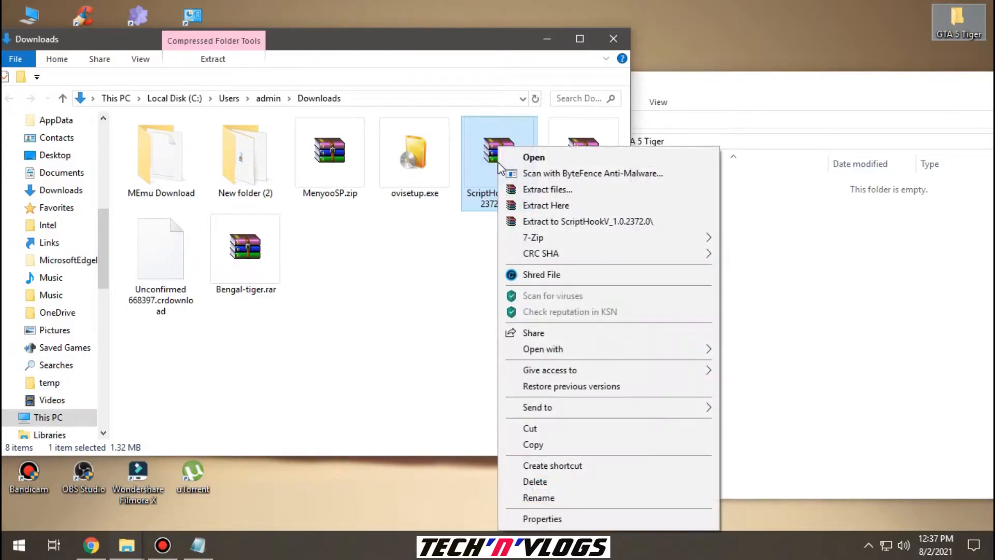
{"action": "left_click", "coordinate": [534, 497]}
{"action": "left_click_drag", "start_coordinate": [467, 193], "coordinate": [512, 193]}
{"action": "right_click", "coordinate": [509, 200]}
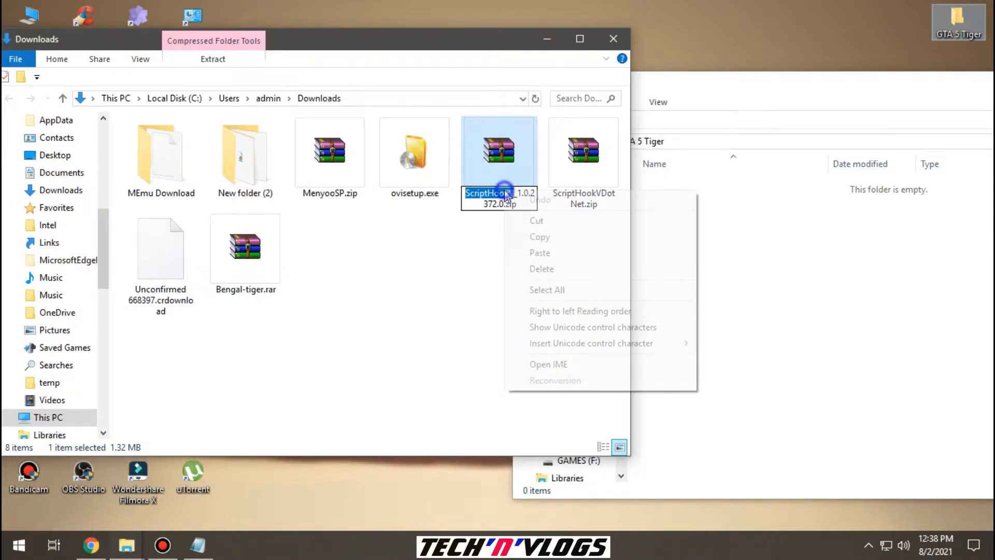
{"action": "left_click", "coordinate": [525, 234]}
{"action": "right_click", "coordinate": [727, 262]}
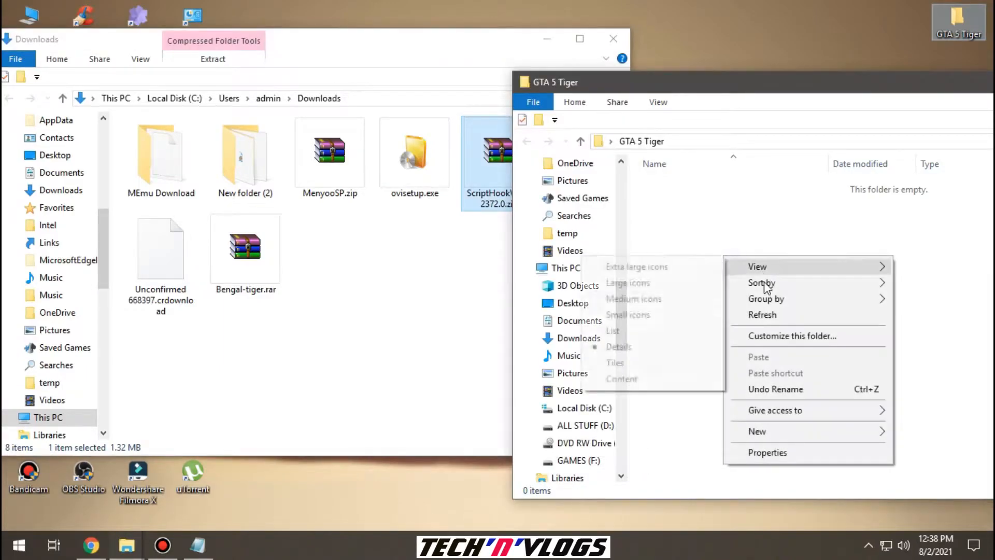
{"action": "left_click", "coordinate": [708, 433]}
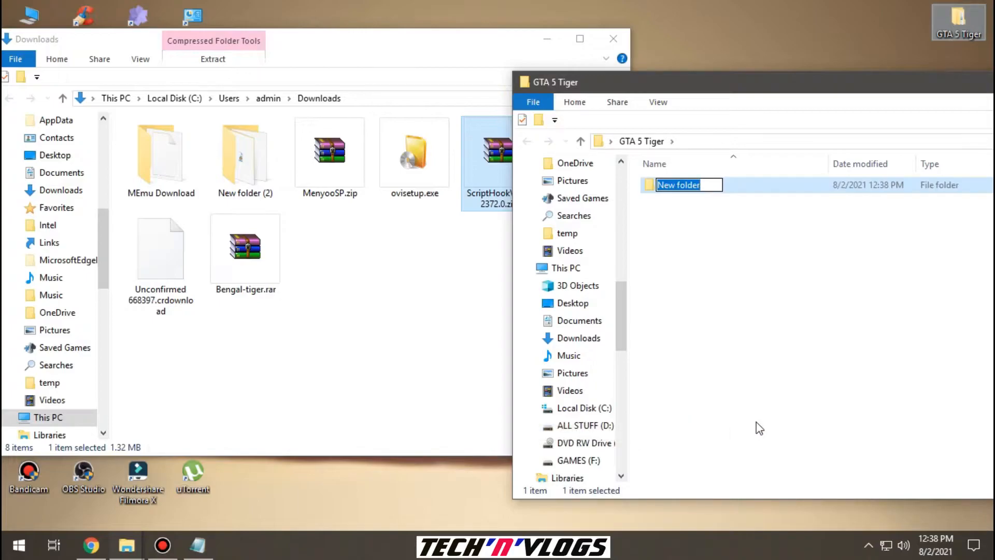
{"action": "key", "text": "ctrl+v"}
{"action": "left_click", "coordinate": [759, 336]}
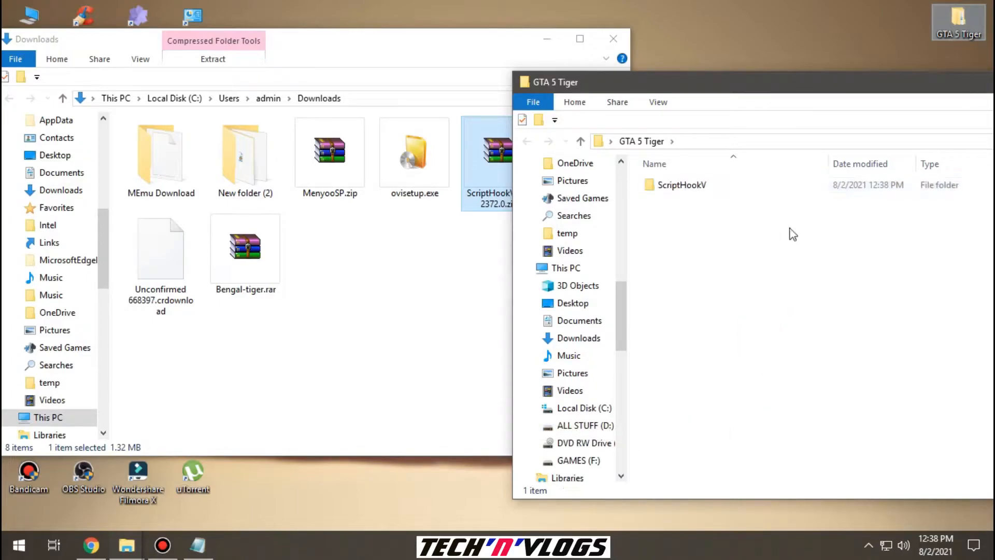
- Open the empty ScriptHookV folder and browse to the bin folder of ScriptHookV_1.0.2372.0.zip in 7-Zip
{"action": "double_click", "coordinate": [699, 185]}
{"action": "right_click", "coordinate": [496, 158]}
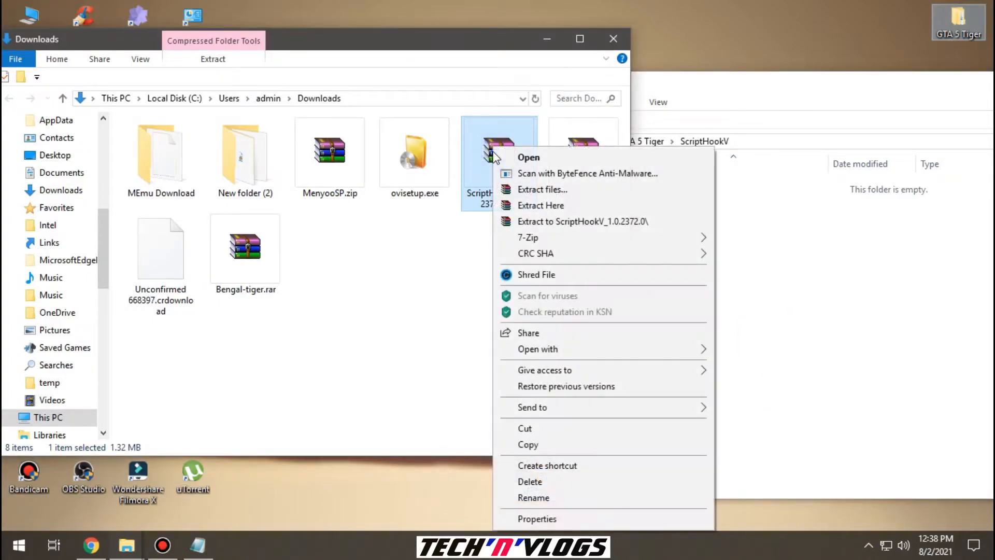
{"action": "mouse_move", "coordinate": [523, 238]}
{"action": "left_click", "coordinate": [434, 237]}
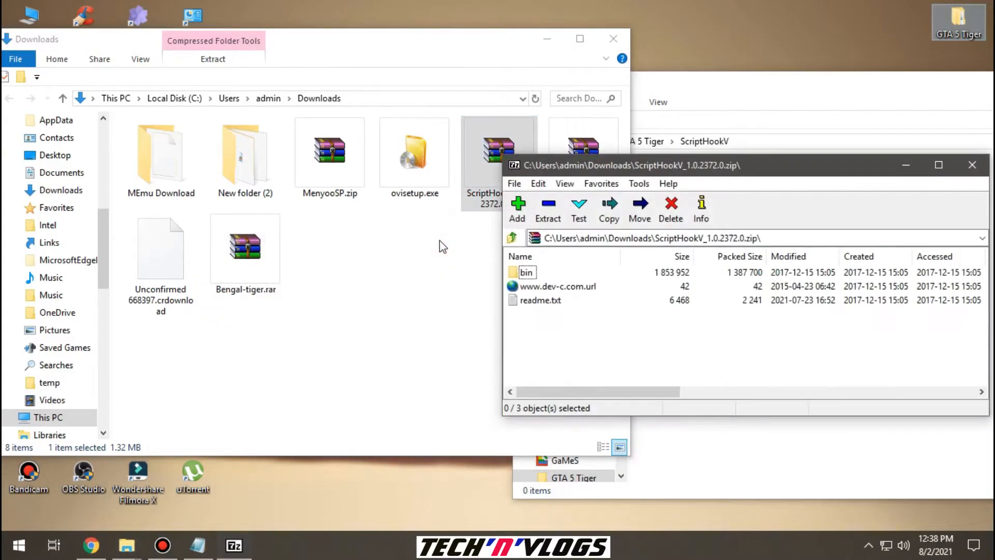
{"action": "left_click_drag", "start_coordinate": [695, 165], "coordinate": [266, 129]}
{"action": "double_click", "coordinate": [98, 237]}
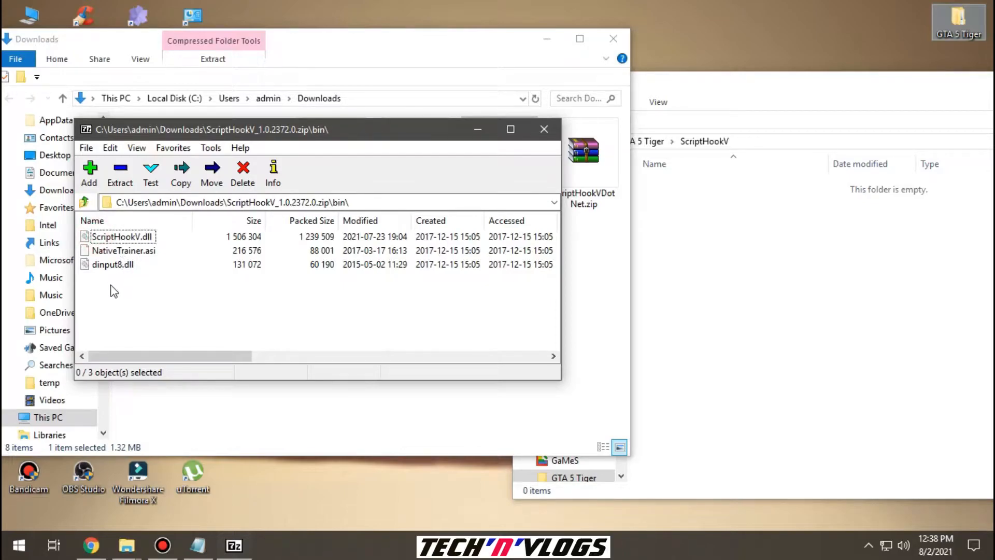
- Copy all files from the archive's bin folder into the ScriptHookV folder, return to GTA 5 Tiger and close the archive
{"action": "key", "text": "ctrl+a"}
{"action": "left_click_drag", "start_coordinate": [102, 243], "coordinate": [103, 245]}
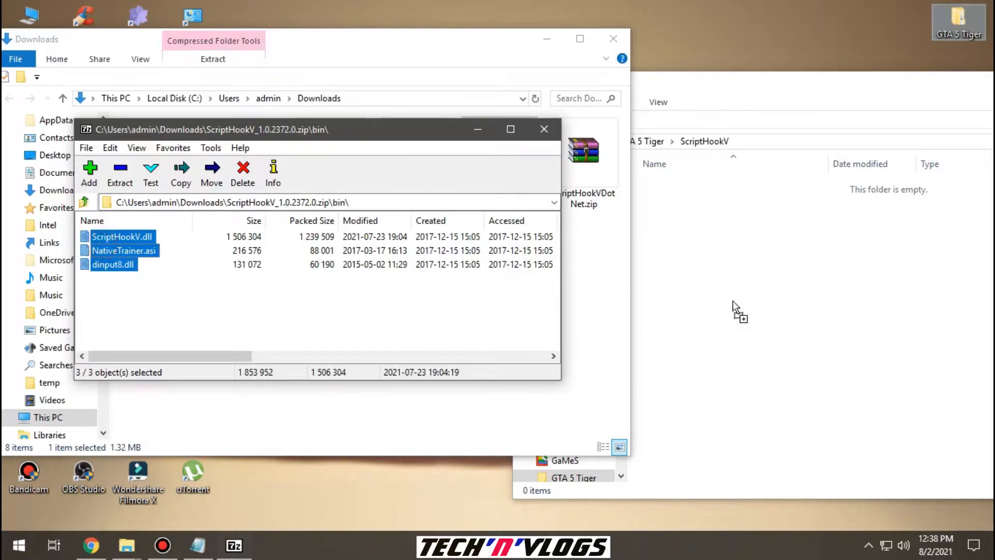
{"action": "left_click_drag", "start_coordinate": [767, 311], "coordinate": [767, 313]}
{"action": "left_click", "coordinate": [724, 334]}
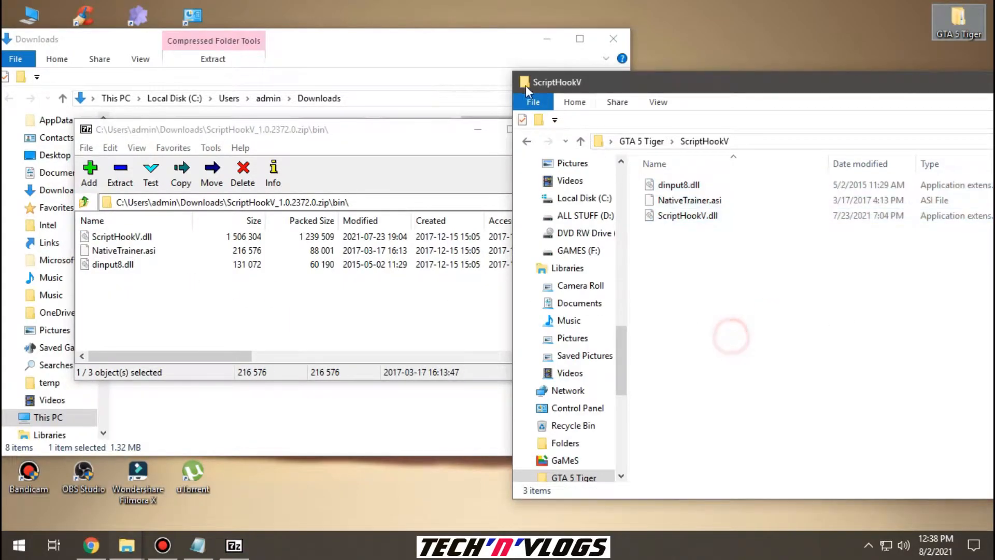
{"action": "left_click", "coordinate": [527, 142]}
{"action": "left_click", "coordinate": [449, 134]}
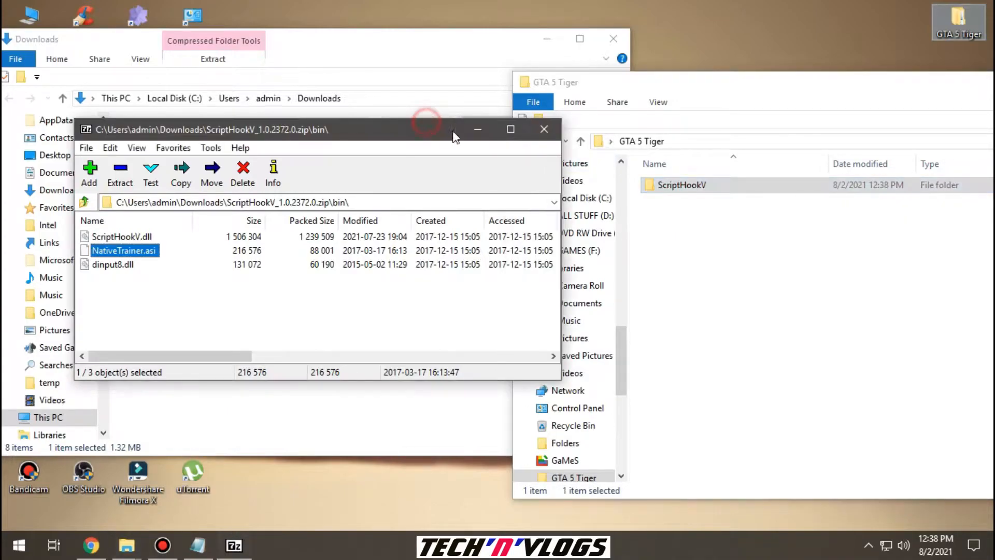
{"action": "left_click", "coordinate": [546, 131]}
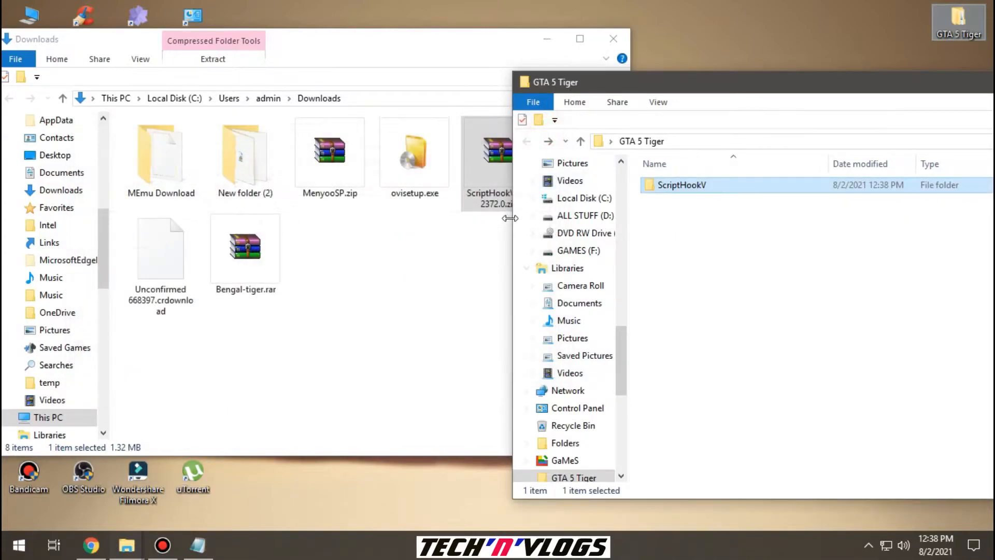
- Create a second folder in GTA 5 Tiger named "ScriptHookVDotNet", copying the name from its zip file
{"action": "left_click", "coordinate": [426, 60]}
{"action": "right_click", "coordinate": [581, 175]}
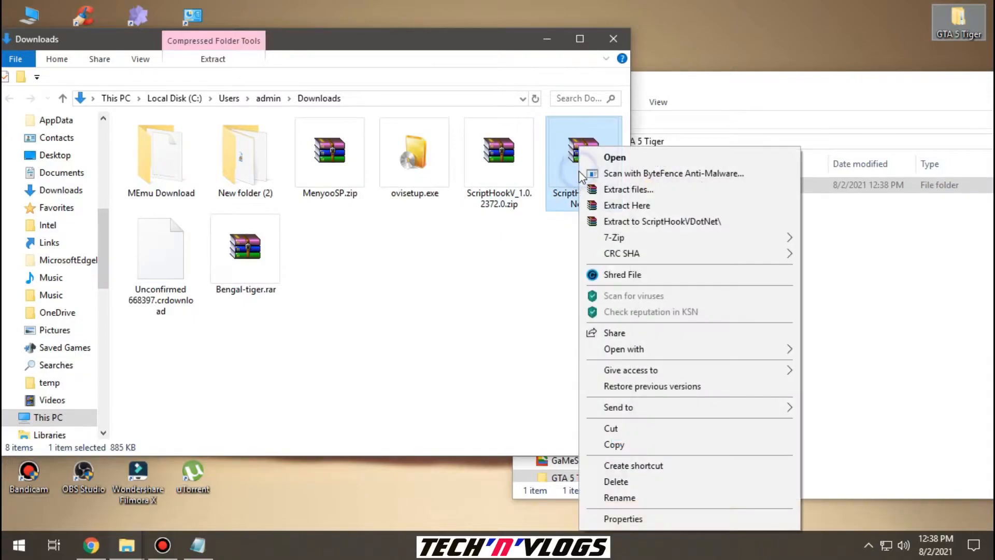
{"action": "left_click", "coordinate": [615, 499]}
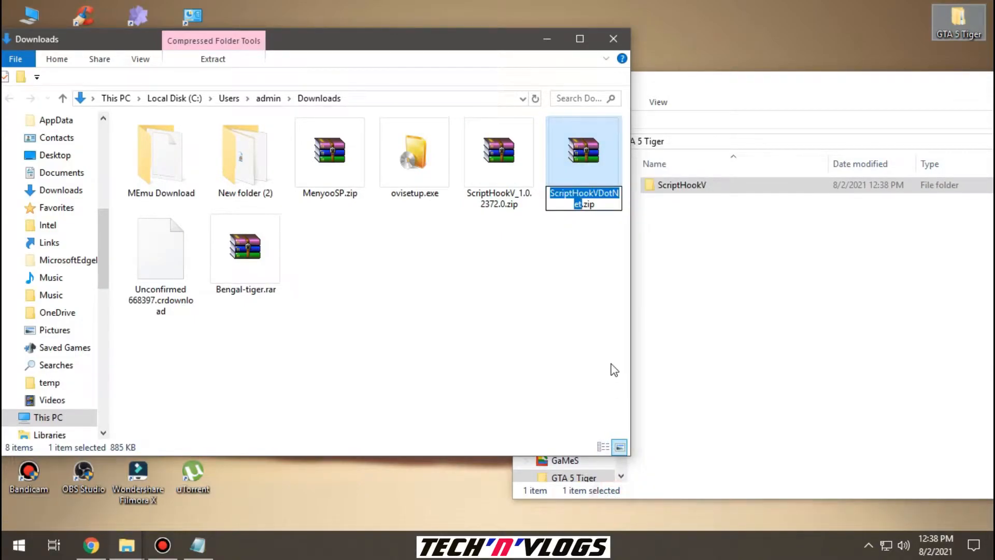
{"action": "left_click", "coordinate": [737, 309]}
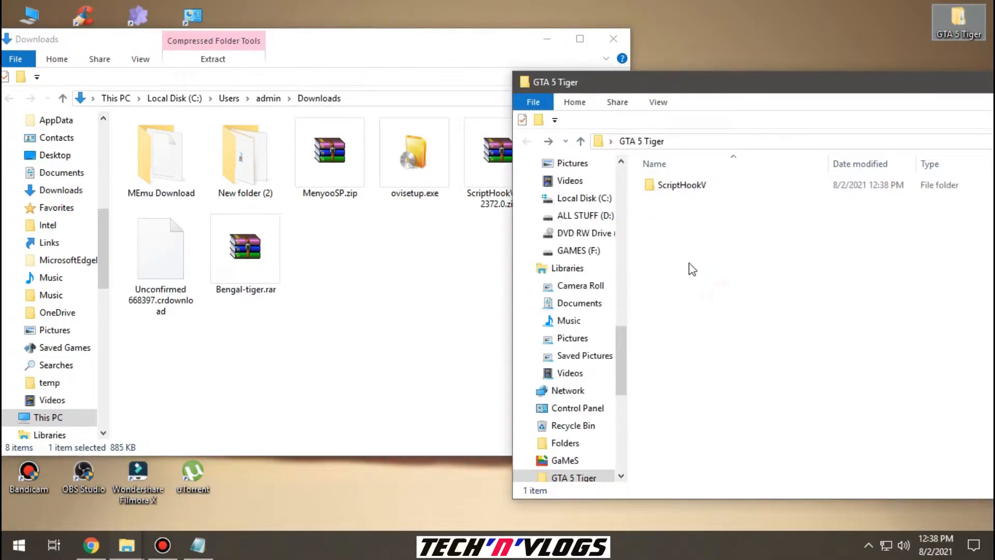
{"action": "right_click", "coordinate": [689, 263]}
{"action": "mouse_move", "coordinate": [720, 438]}
{"action": "left_click", "coordinate": [670, 438]}
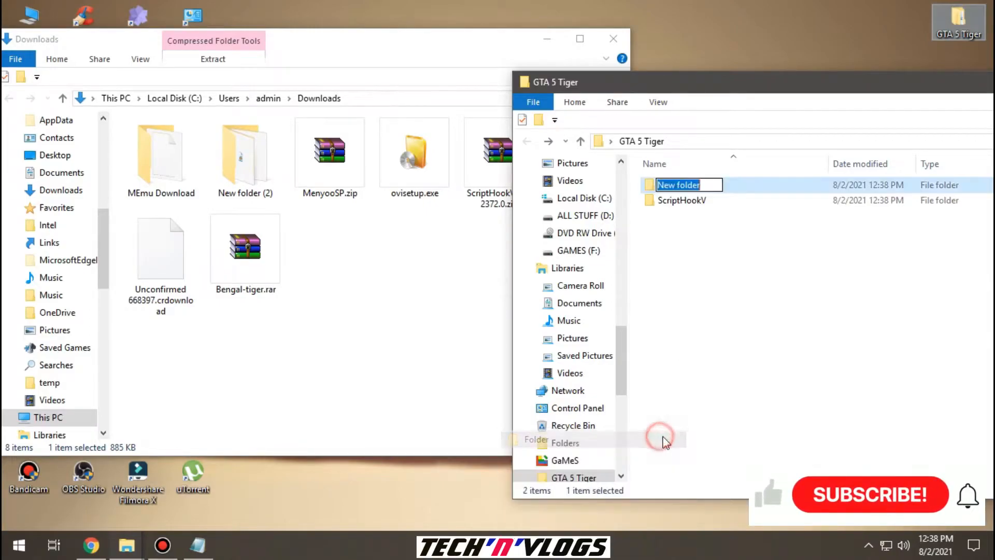
{"action": "key", "text": "ctrl+v"}
{"action": "left_click", "coordinate": [744, 340]}
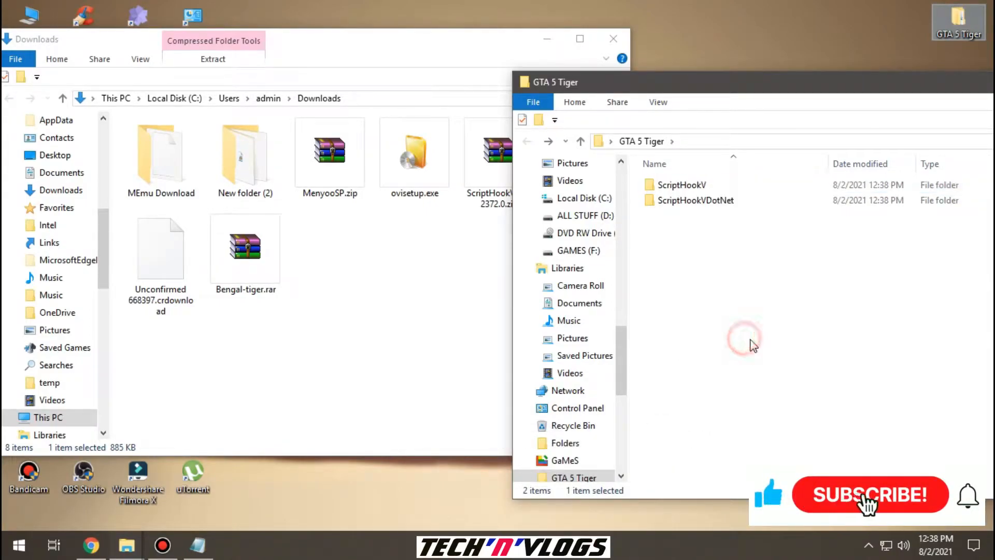
- Open the new ScriptHookVDotNet folder and open ScriptHookVDotNet.zip in 7-Zip
{"action": "double_click", "coordinate": [728, 203]}
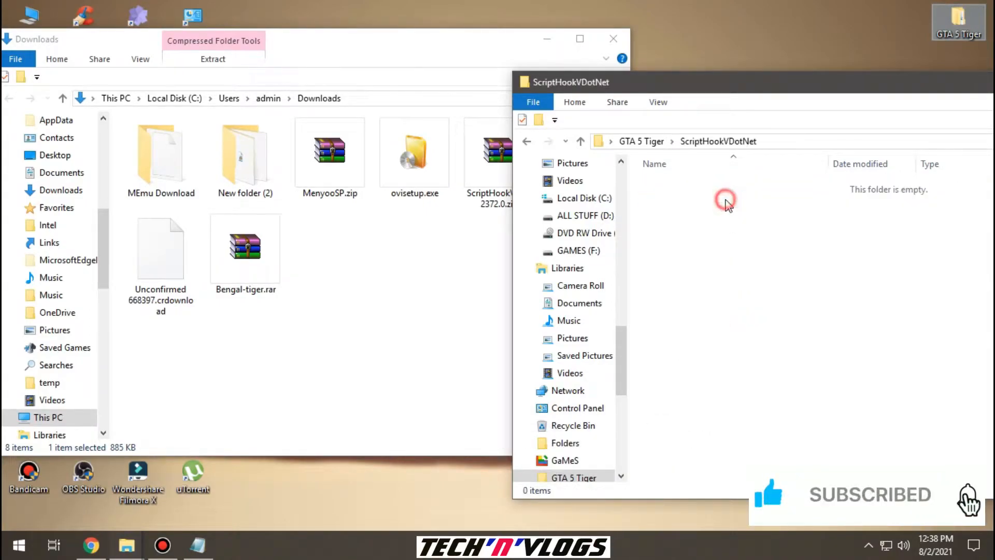
{"action": "left_click", "coordinate": [438, 261]}
{"action": "right_click", "coordinate": [596, 167]}
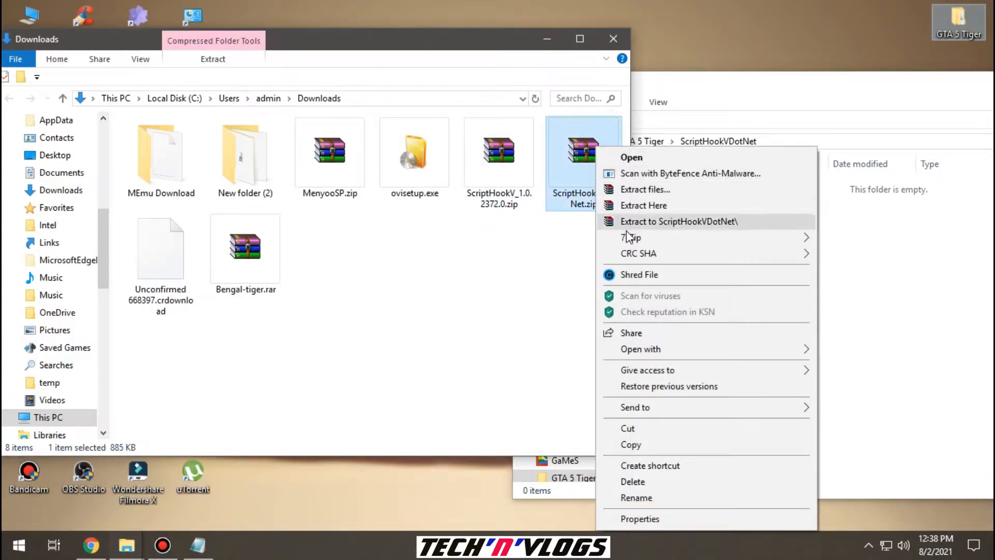
{"action": "mouse_move", "coordinate": [631, 238]}
{"action": "left_click", "coordinate": [513, 240]}
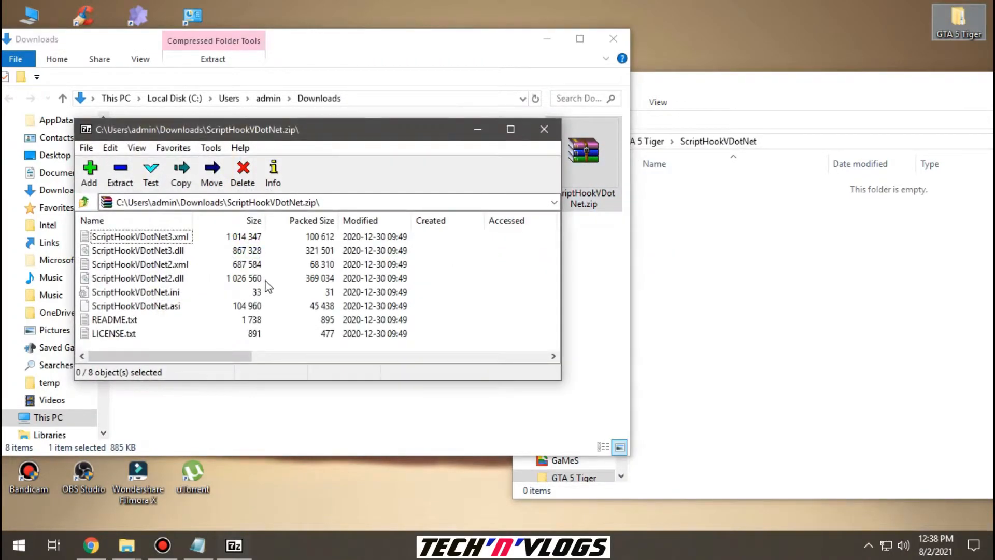
- Copy all files except README.txt and LICENSE.txt from ScriptHookVDotNet.zip into the ScriptHookVDotNet folder, return to GTA 5 Tiger and close the archive
{"action": "key", "text": "ctrl+a"}
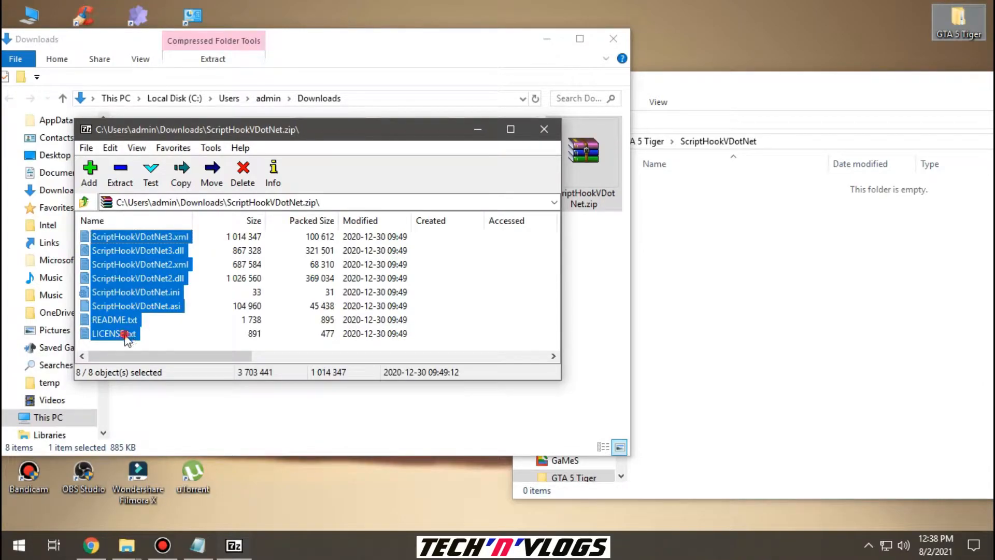
{"action": "left_click", "coordinate": [124, 334], "text": "ctrl"}
{"action": "left_click", "coordinate": [122, 320], "text": "ctrl"}
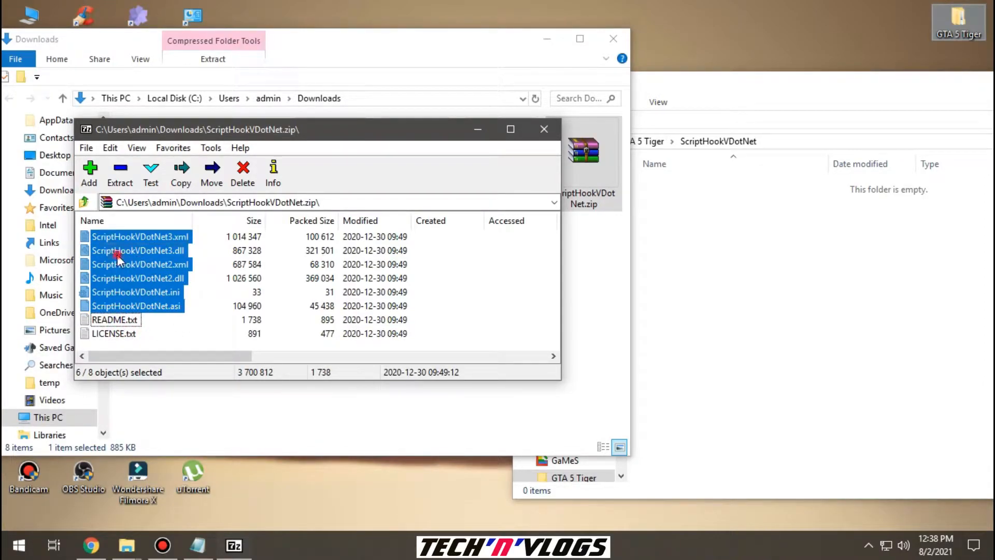
{"action": "left_click_drag", "start_coordinate": [765, 290], "coordinate": [767, 294]}
{"action": "left_click", "coordinate": [739, 346]}
{"action": "left_click", "coordinate": [527, 141]}
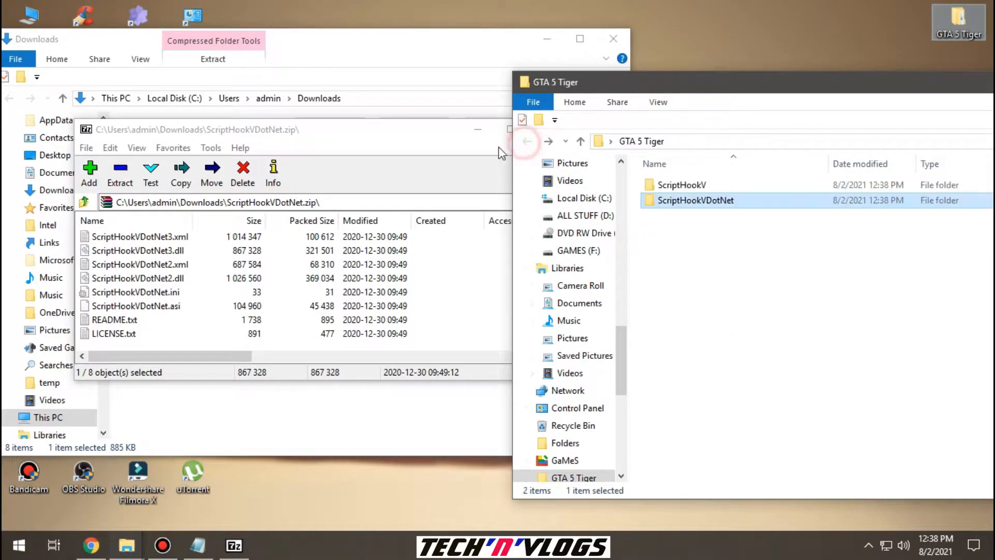
{"action": "left_click", "coordinate": [420, 132]}
{"action": "left_click", "coordinate": [544, 130]}
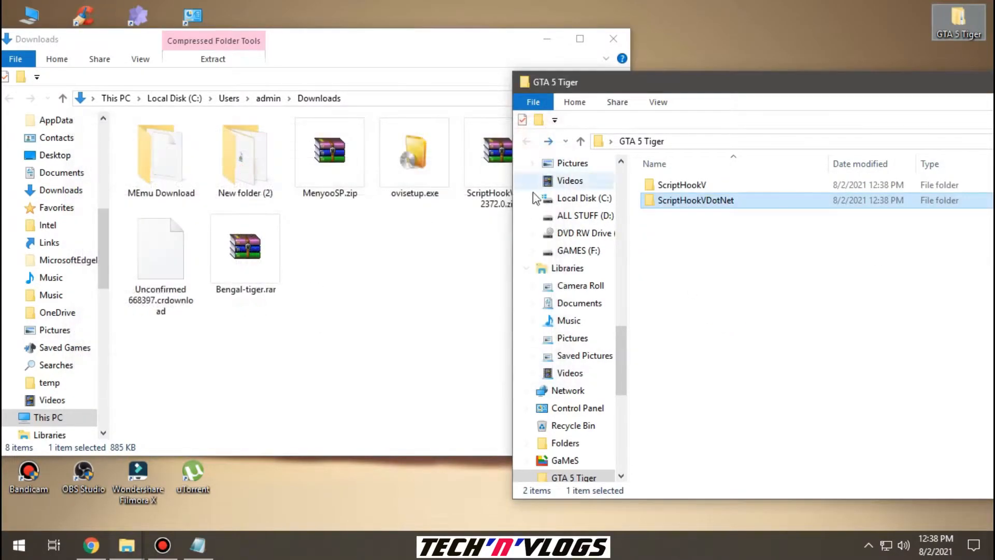
- Move ovisetup.exe from Downloads into the GTA 5 Tiger folder and open MenyooSP.zip in 7-Zip
{"action": "left_click", "coordinate": [427, 49]}
{"action": "left_click_drag", "start_coordinate": [419, 157], "coordinate": [726, 357]}
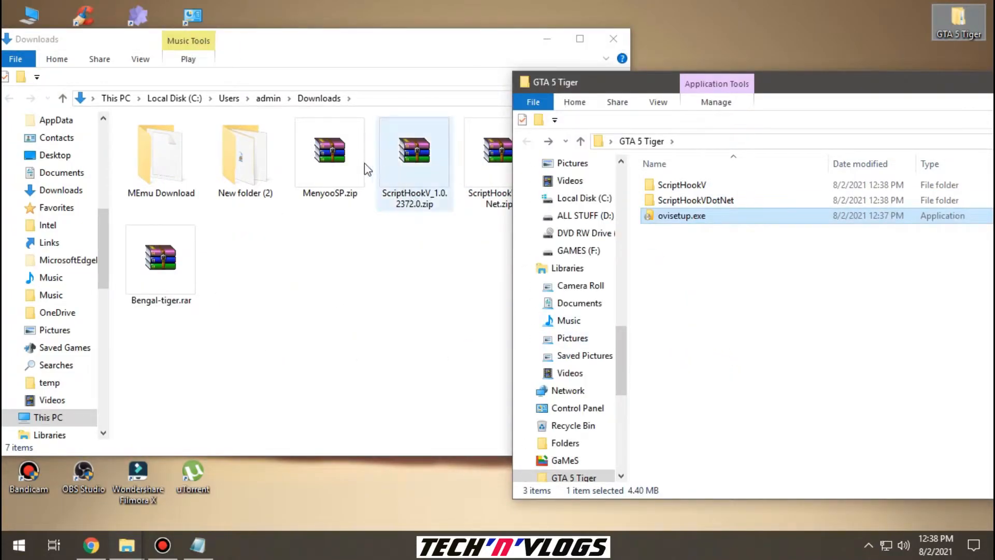
{"action": "left_click", "coordinate": [329, 165]}
{"action": "right_click", "coordinate": [328, 149]}
{"action": "mouse_move", "coordinate": [356, 238]}
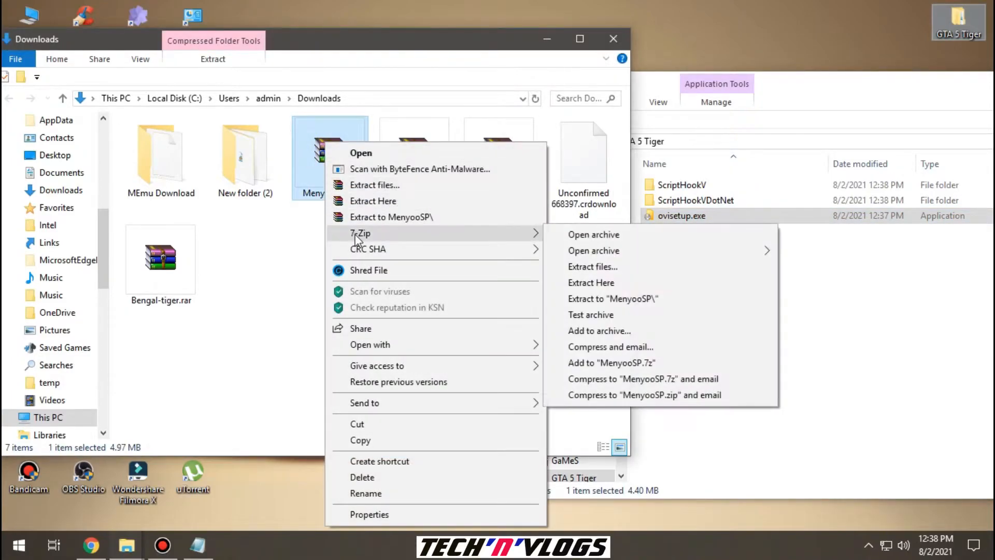
{"action": "left_click", "coordinate": [575, 235]}
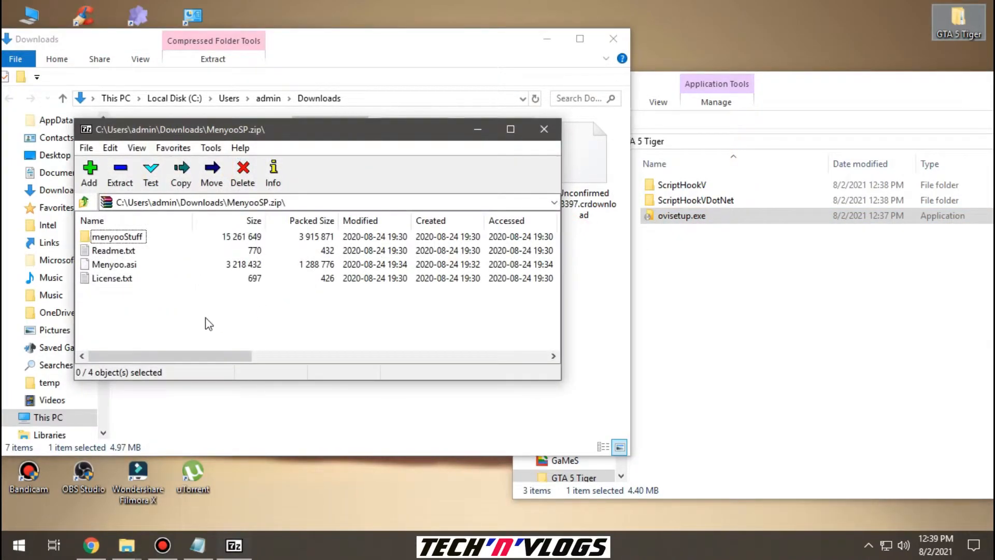
- Create a folder named "Menyoo" in GTA 5 Tiger and open it
{"action": "right_click", "coordinate": [670, 274]}
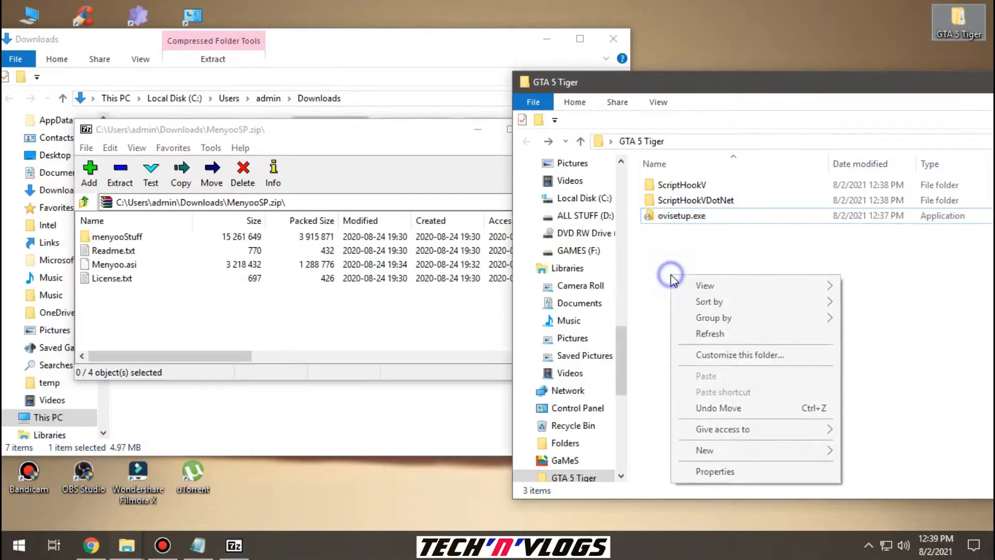
{"action": "mouse_move", "coordinate": [704, 449]}
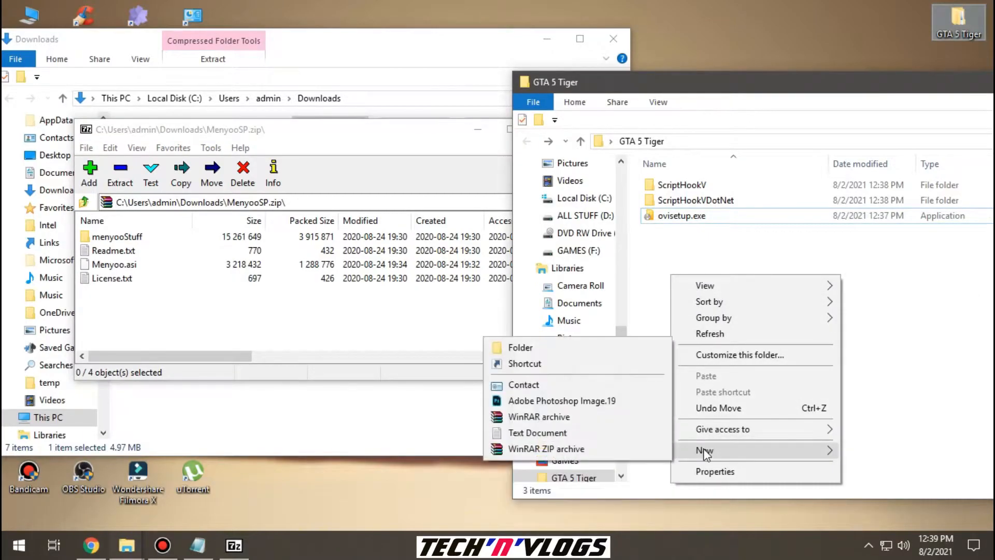
{"action": "left_click", "coordinate": [575, 348]}
{"action": "type", "text": "Menyoo"}
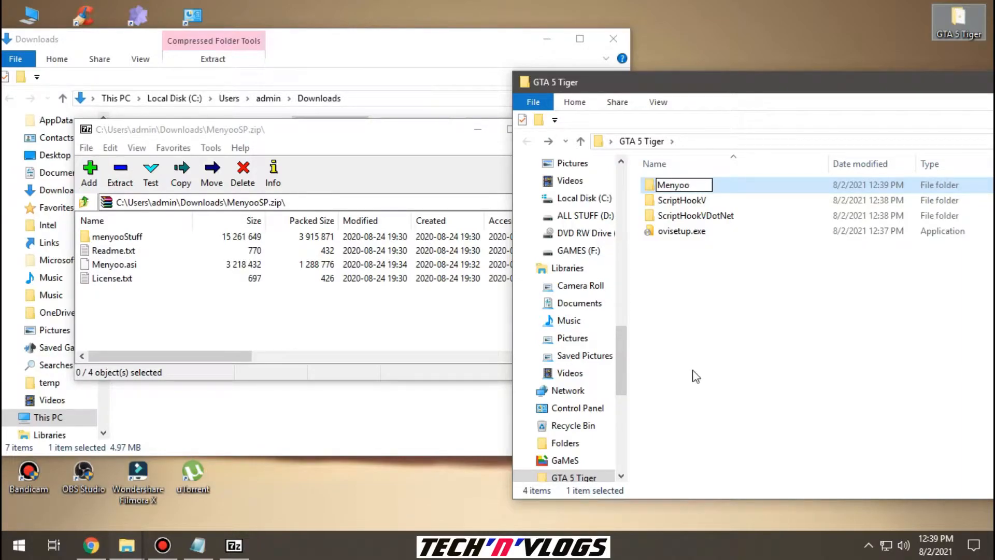
{"action": "left_click", "coordinate": [696, 377]}
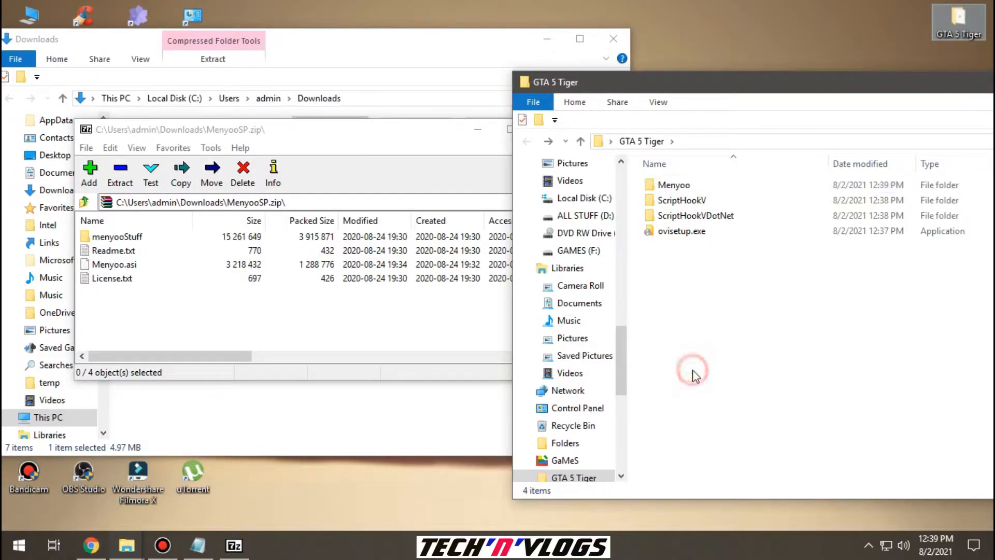
{"action": "double_click", "coordinate": [692, 189]}
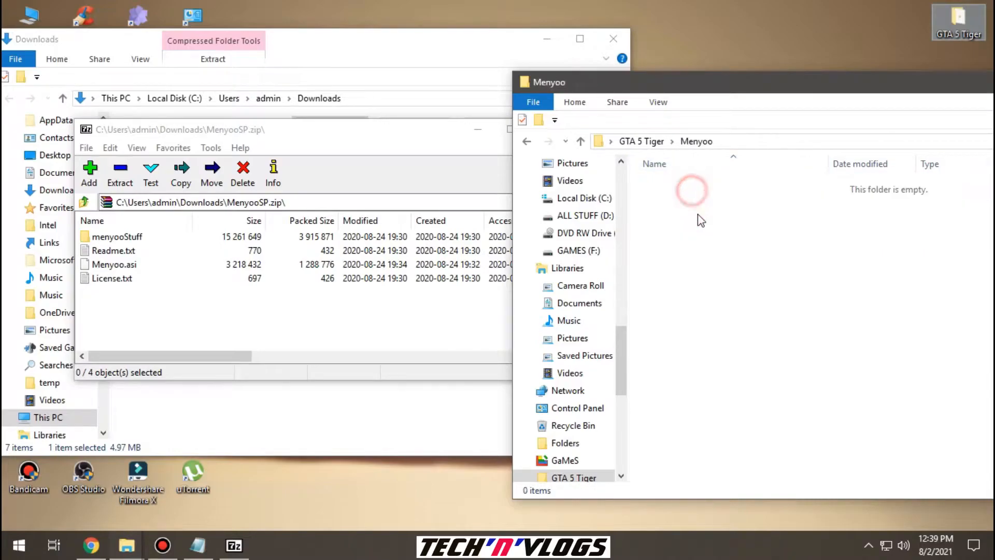
- Copy everything from MenyooSP.zip into the Menyoo folder, close the archive and return to GTA 5 Tiger
{"action": "left_click", "coordinate": [127, 253]}
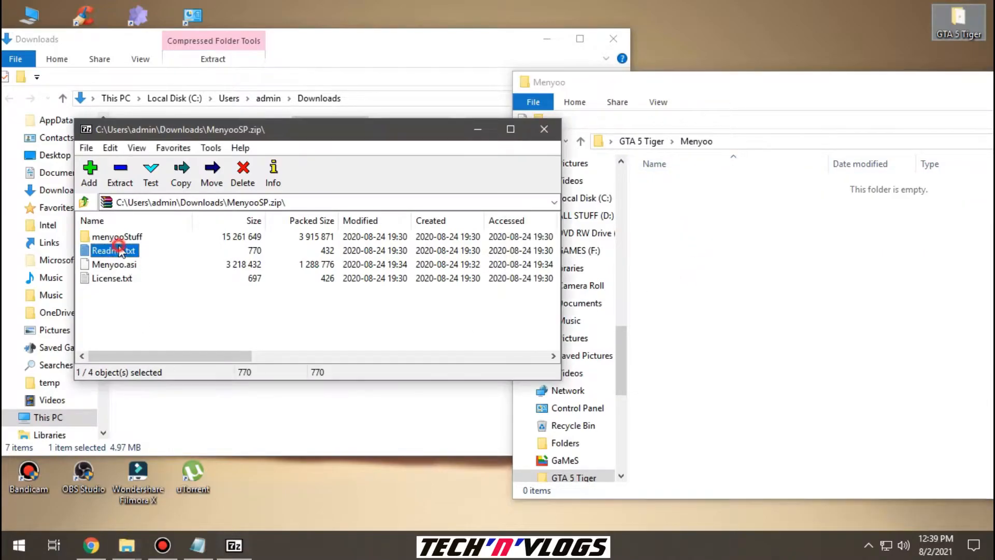
{"action": "key", "text": "ctrl+a"}
{"action": "left_click_drag", "start_coordinate": [449, 322], "coordinate": [811, 324]}
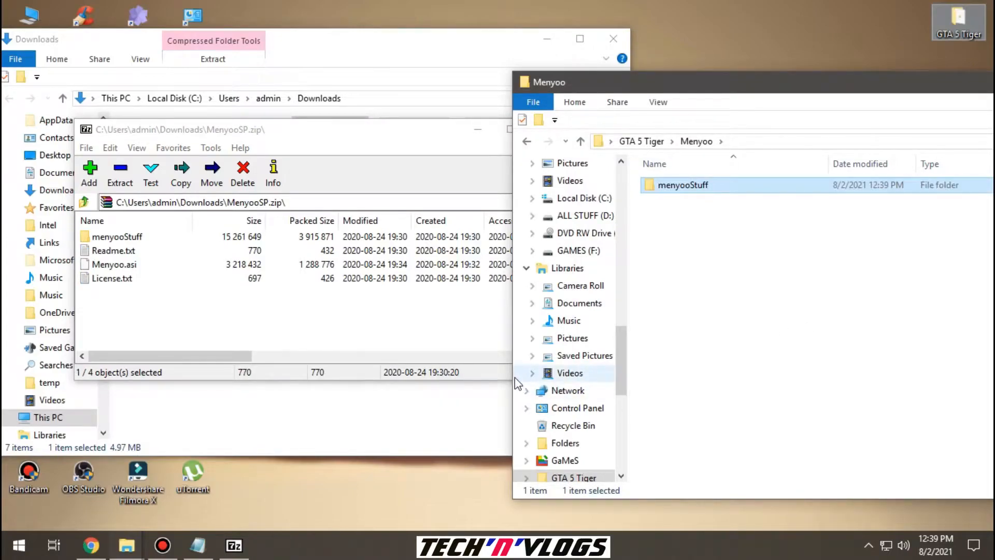
{"action": "left_click", "coordinate": [113, 264]}
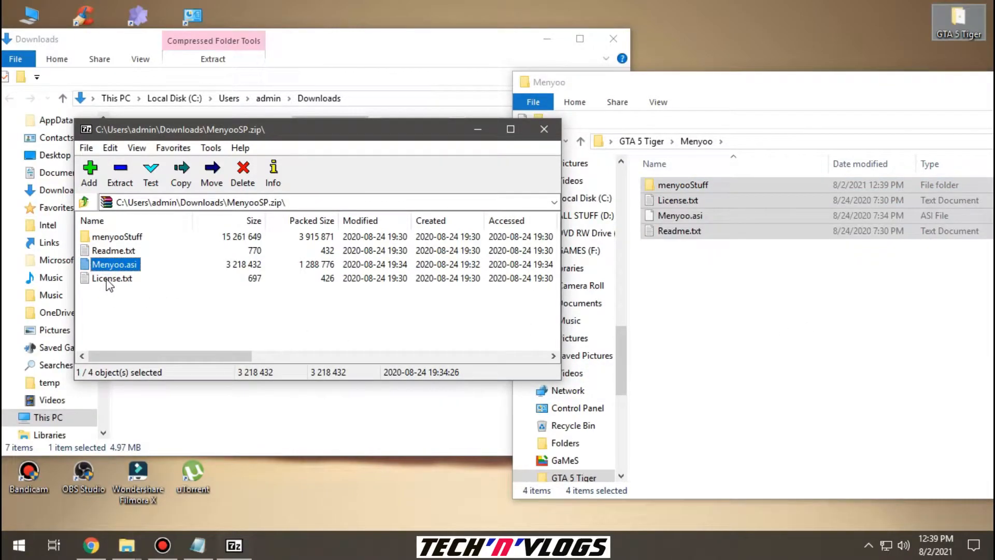
{"action": "left_click", "coordinate": [124, 305]}
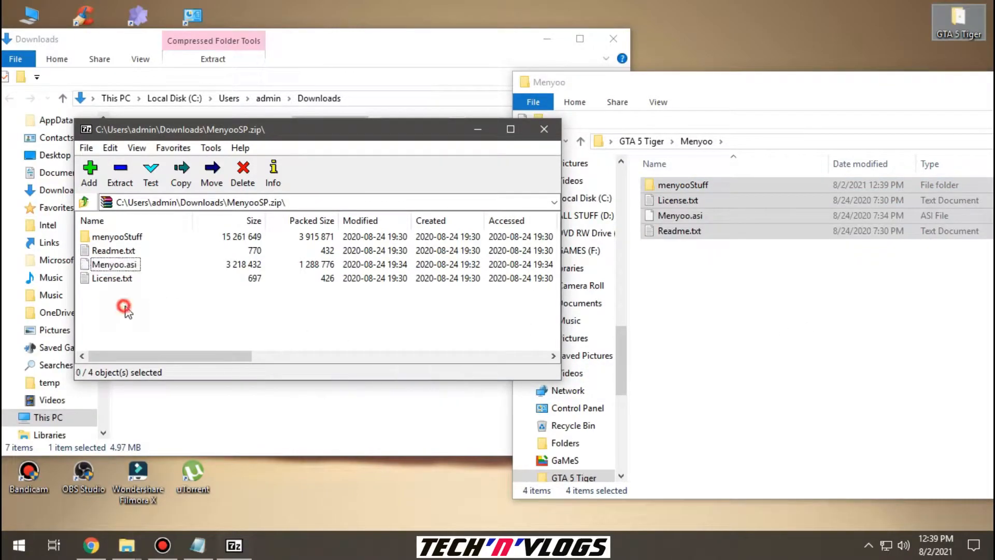
{"action": "left_click", "coordinate": [543, 130]}
{"action": "left_click", "coordinate": [613, 84]}
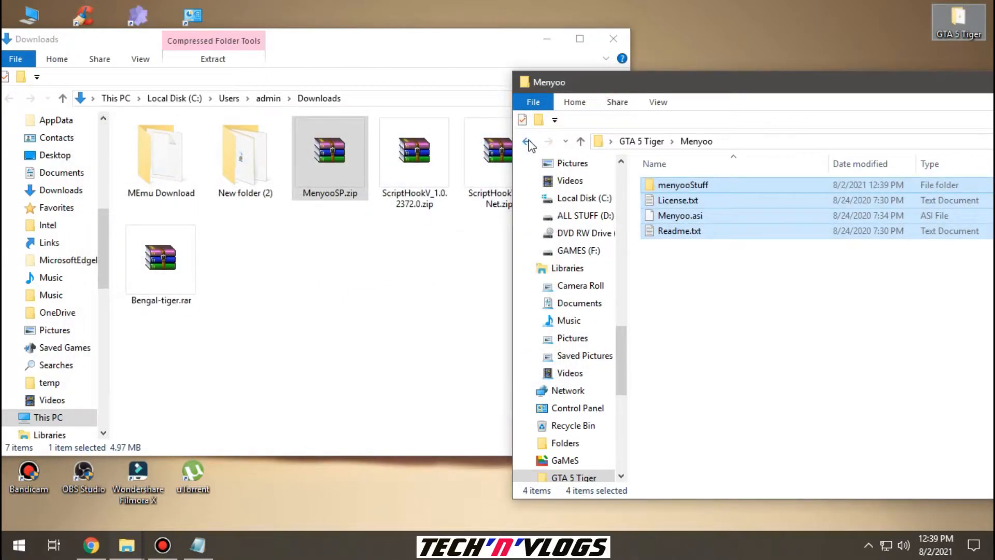
{"action": "left_click", "coordinate": [527, 142]}
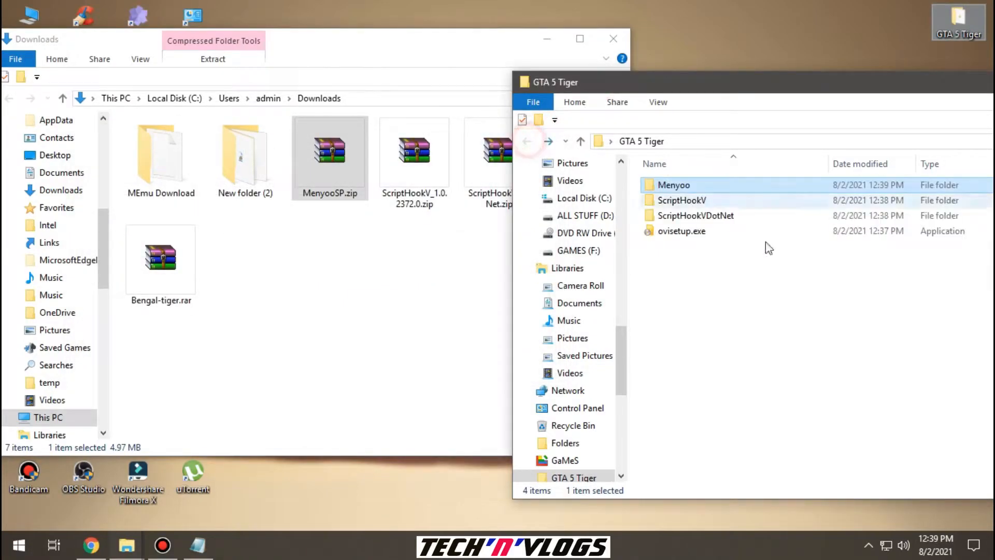
- Copy the StrideR_Bengal Tiger folder from Bengal-tiger.rar into GTA 5 Tiger using 7-Zip, and close the archive and the Downloads window
{"action": "left_click", "coordinate": [175, 278]}
{"action": "right_click", "coordinate": [175, 278]}
{"action": "mouse_move", "coordinate": [227, 239]}
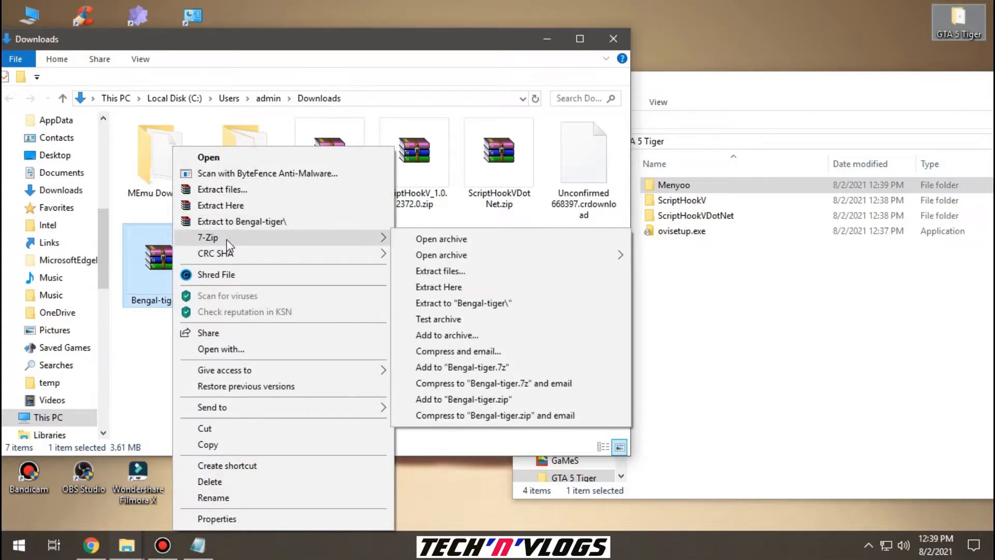
{"action": "left_click", "coordinate": [454, 239]}
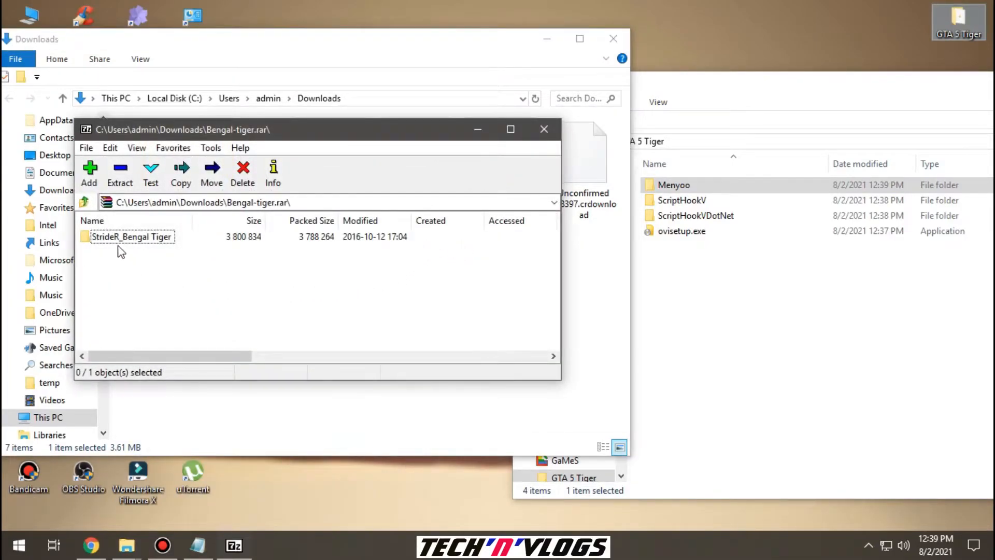
{"action": "left_click_drag", "start_coordinate": [114, 243], "coordinate": [310, 354]}
{"action": "left_click_drag", "start_coordinate": [749, 362], "coordinate": [749, 356]}
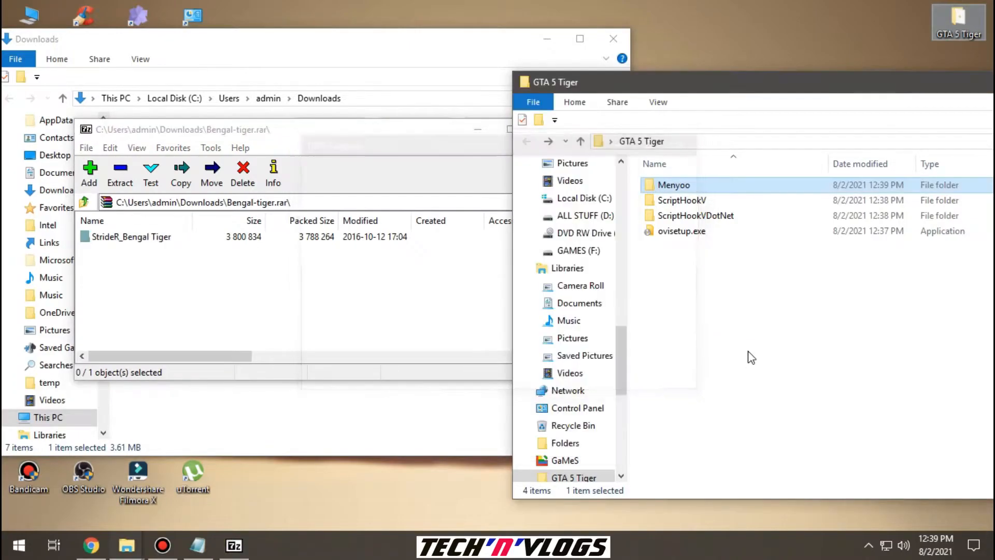
{"action": "left_click", "coordinate": [274, 328]}
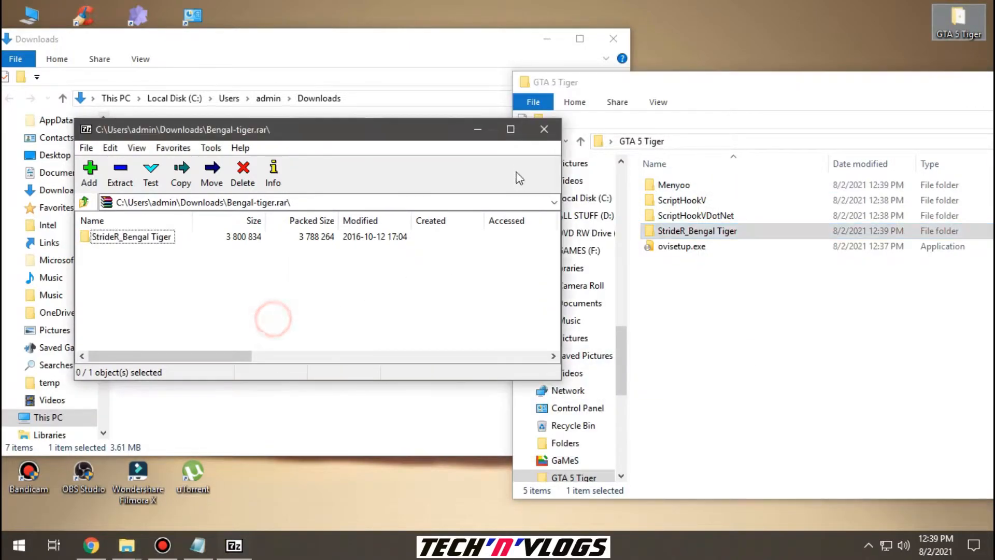
{"action": "left_click", "coordinate": [544, 129]}
{"action": "left_click", "coordinate": [623, 37]}
- Launch ovisetup.exe from the GTA 5 Tiger folder and continue with English as the installation language
{"action": "left_click_drag", "start_coordinate": [642, 92], "coordinate": [831, 75]}
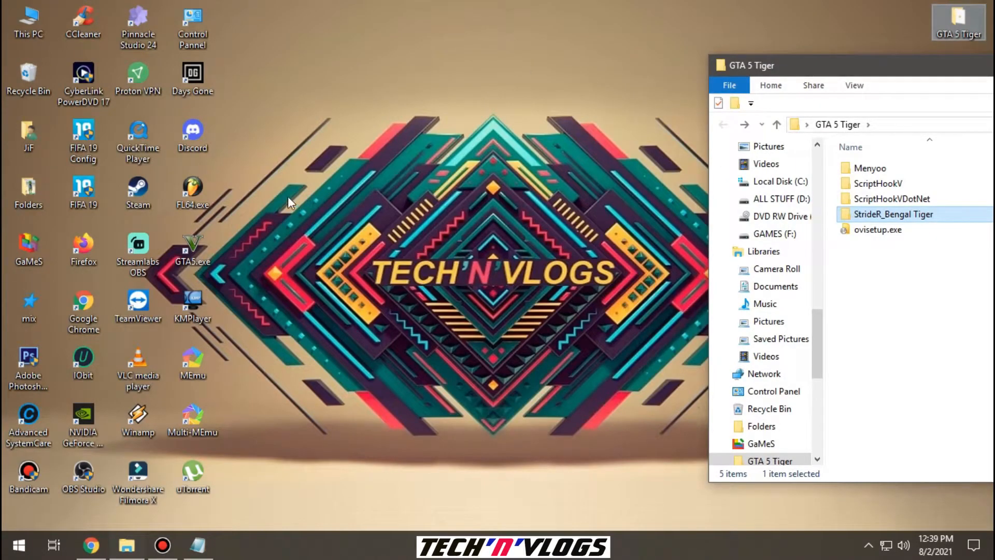
{"action": "left_click", "coordinate": [881, 230]}
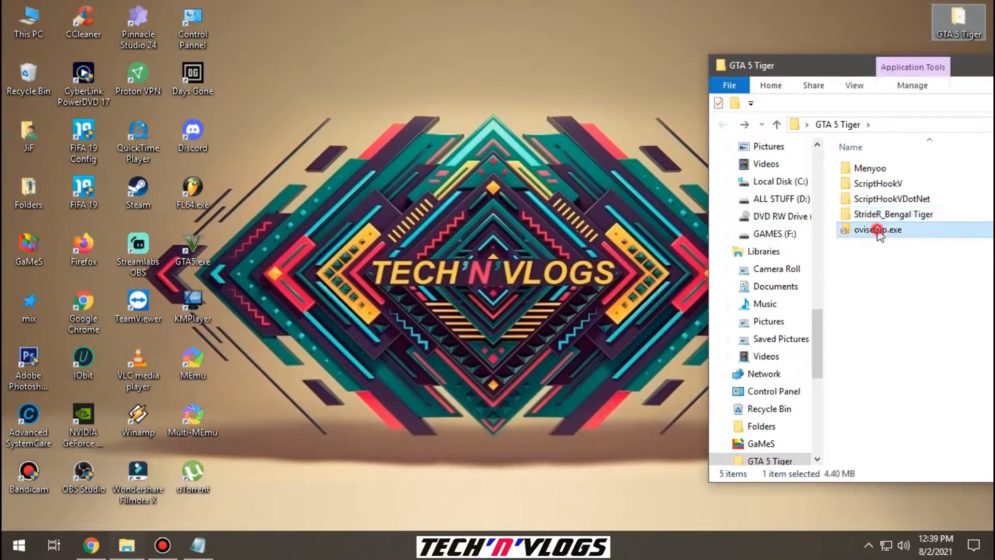
{"action": "left_click_drag", "start_coordinate": [839, 63], "coordinate": [466, 44]}
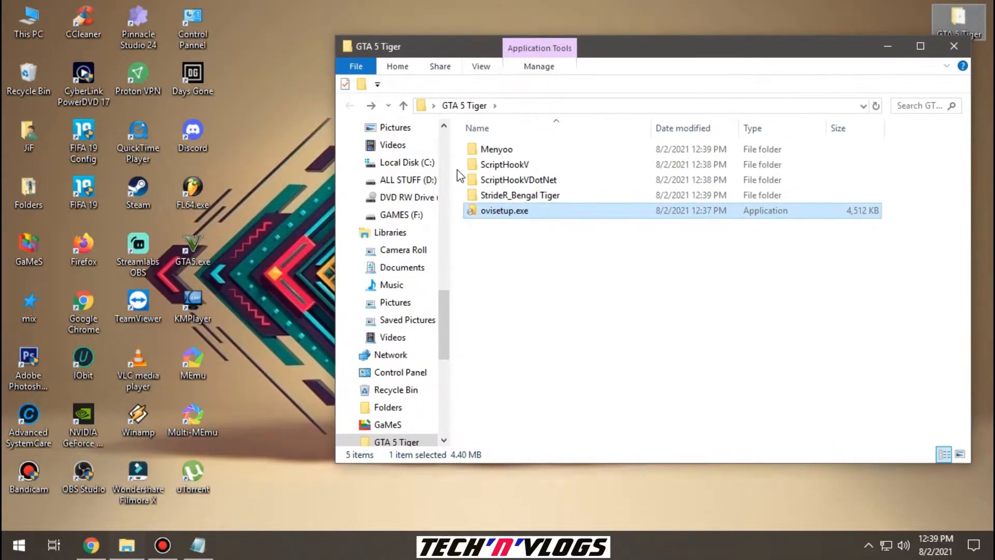
{"action": "double_click", "coordinate": [502, 210]}
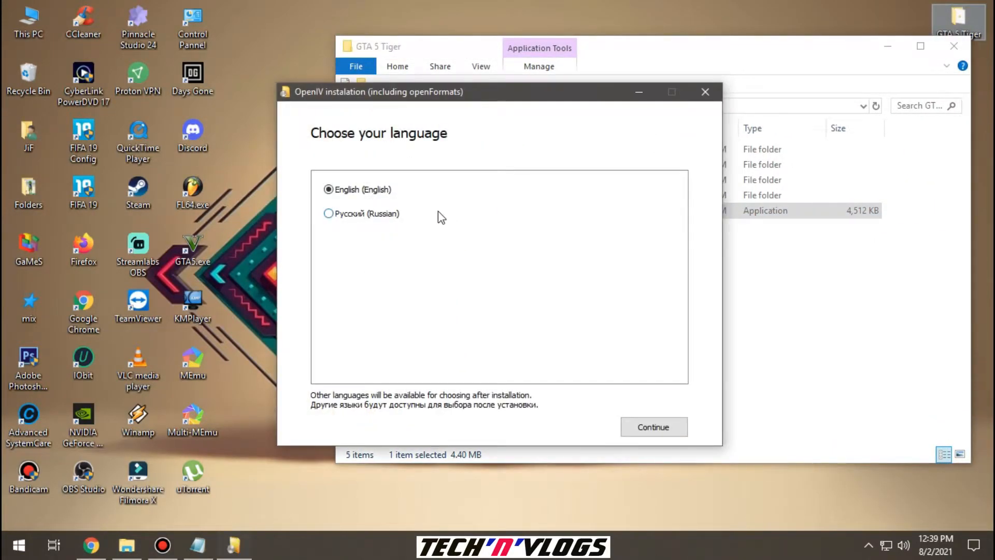
{"action": "left_click", "coordinate": [663, 428]}
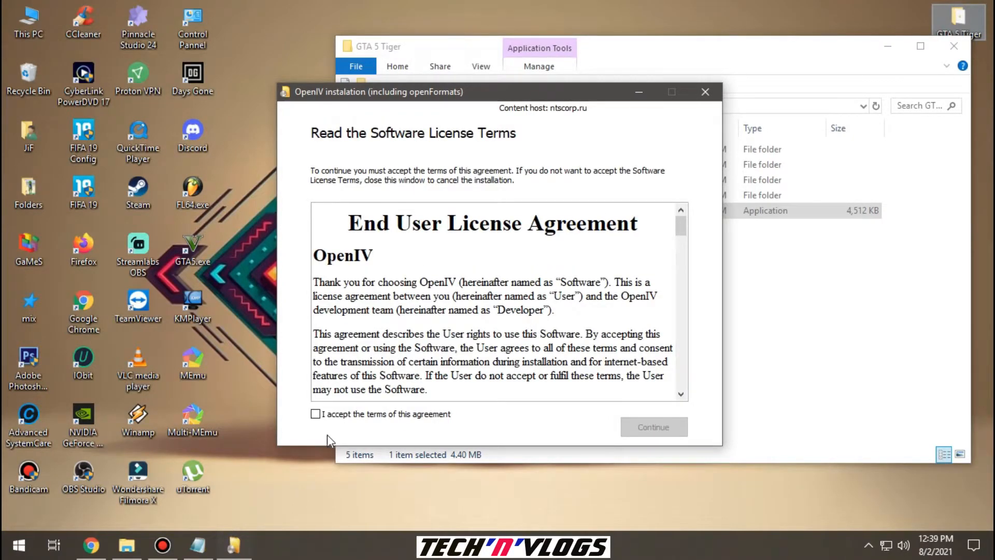
- Accept the OpenIV license terms, install OpenIV to this computer with a desktop icon and close the installer
{"action": "left_click", "coordinate": [316, 415]}
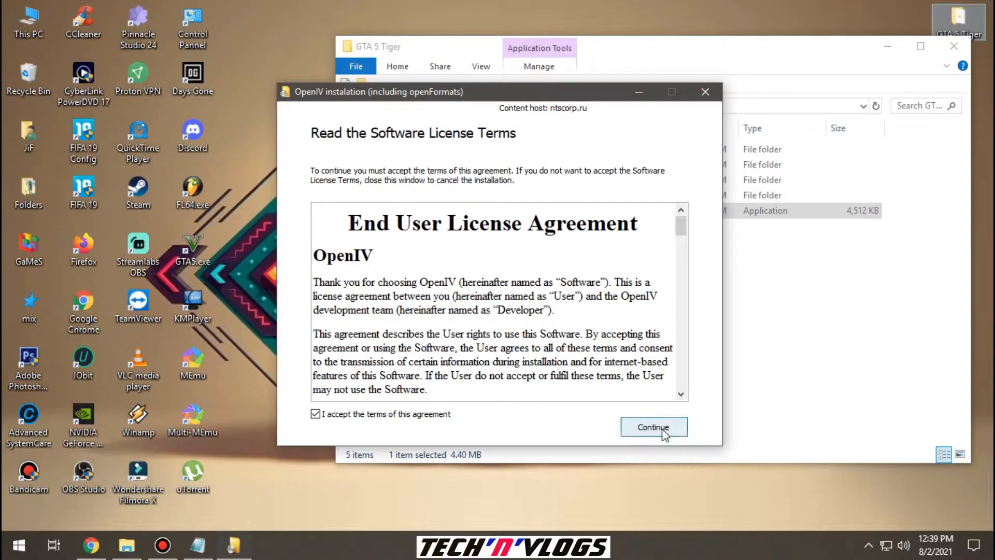
{"action": "left_click", "coordinate": [654, 428]}
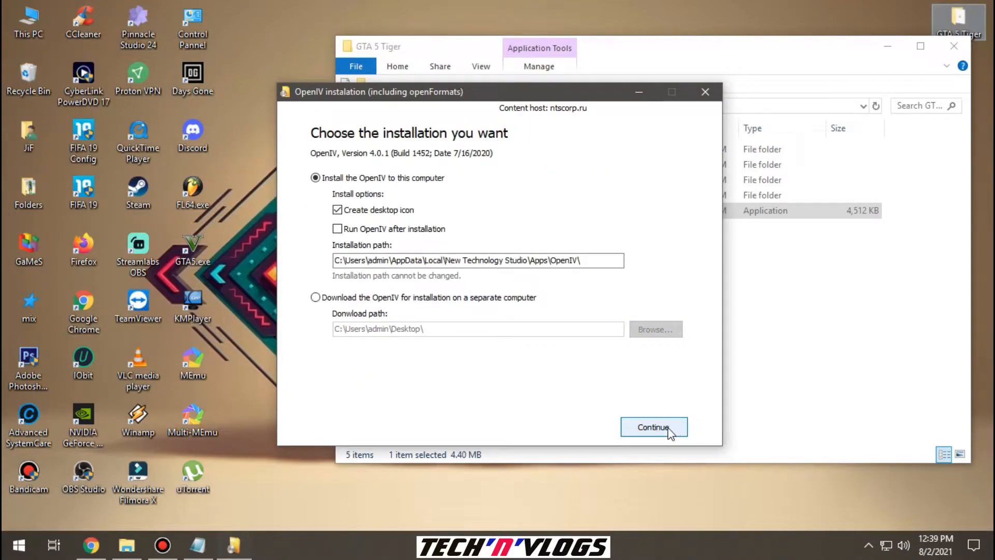
{"action": "left_click", "coordinate": [669, 432]}
{"action": "left_click", "coordinate": [486, 322]}
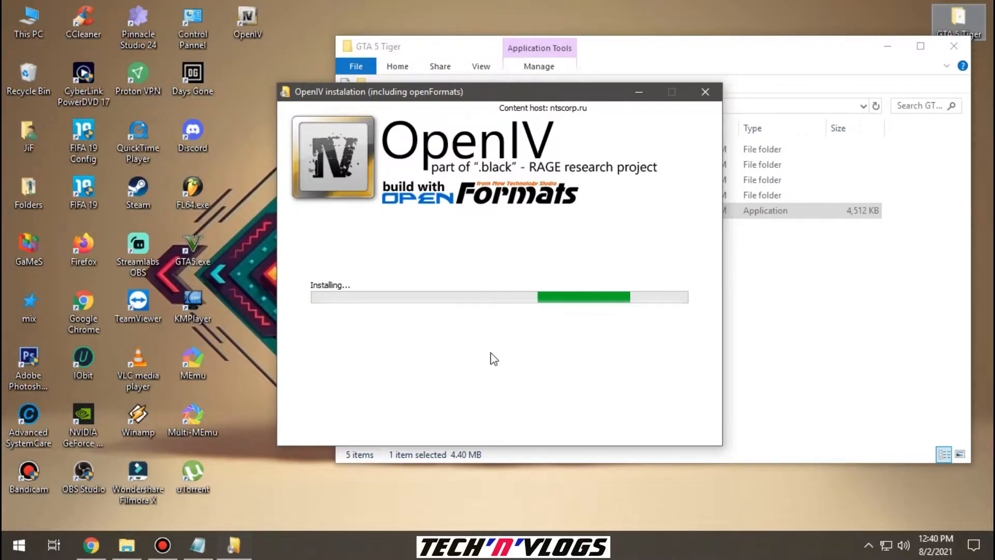
{"action": "left_click", "coordinate": [653, 433]}
- Open the file location of the GTA5.exe desktop shortcut and arrange the Grand Theft Auto V and GTA 5 Tiger windows side by side
{"action": "left_click_drag", "start_coordinate": [628, 52], "coordinate": [722, 92]}
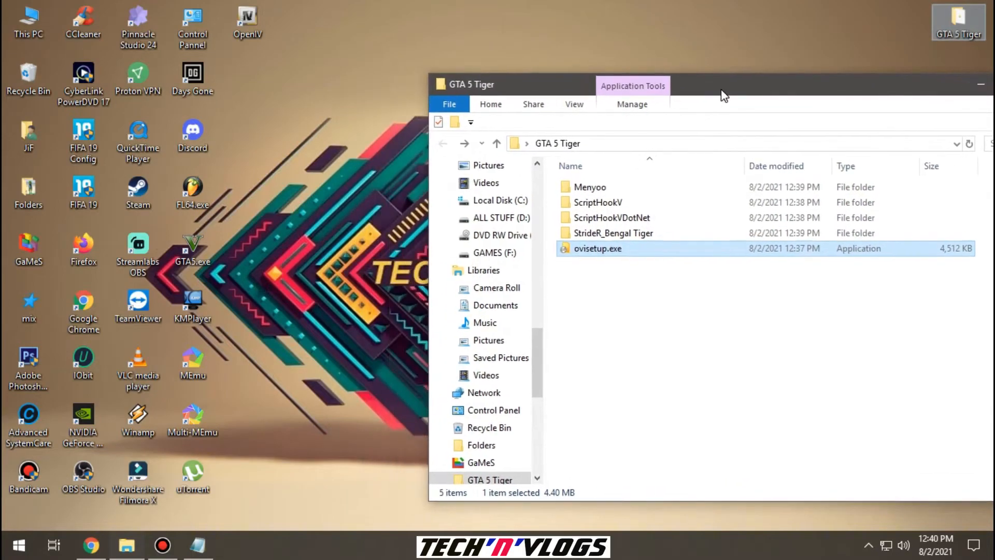
{"action": "left_click", "coordinate": [200, 250]}
{"action": "right_click", "coordinate": [200, 250]}
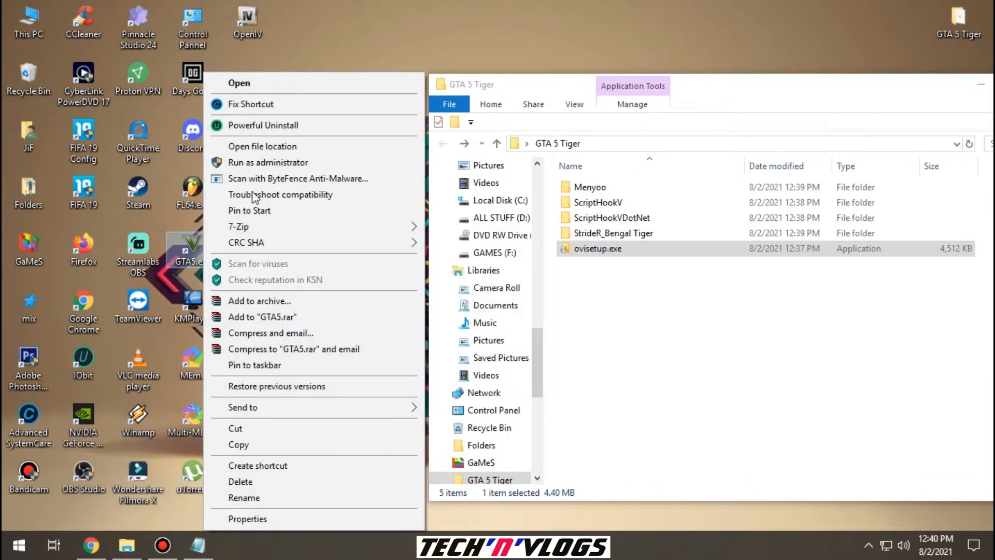
{"action": "left_click", "coordinate": [253, 147]}
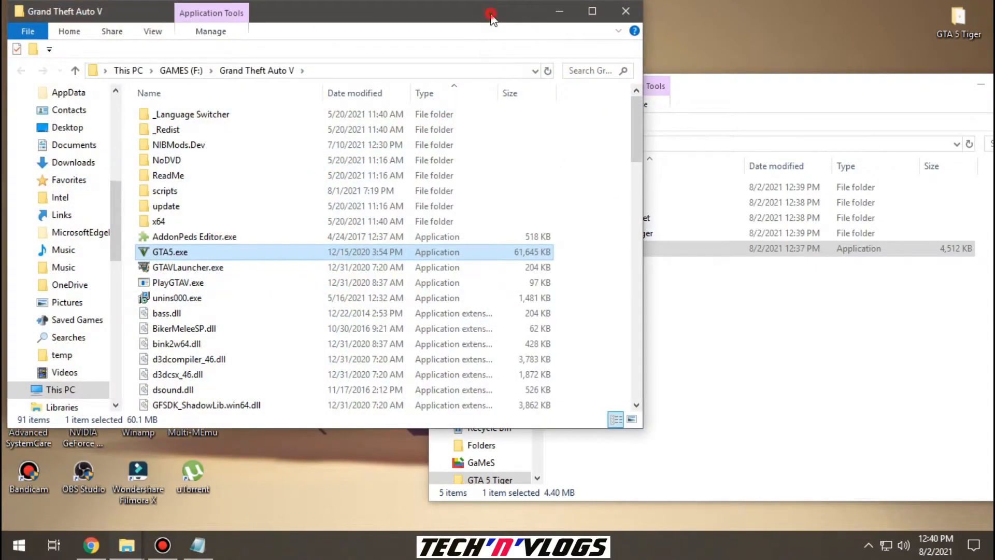
{"action": "left_click_drag", "start_coordinate": [491, 18], "coordinate": [437, 29]}
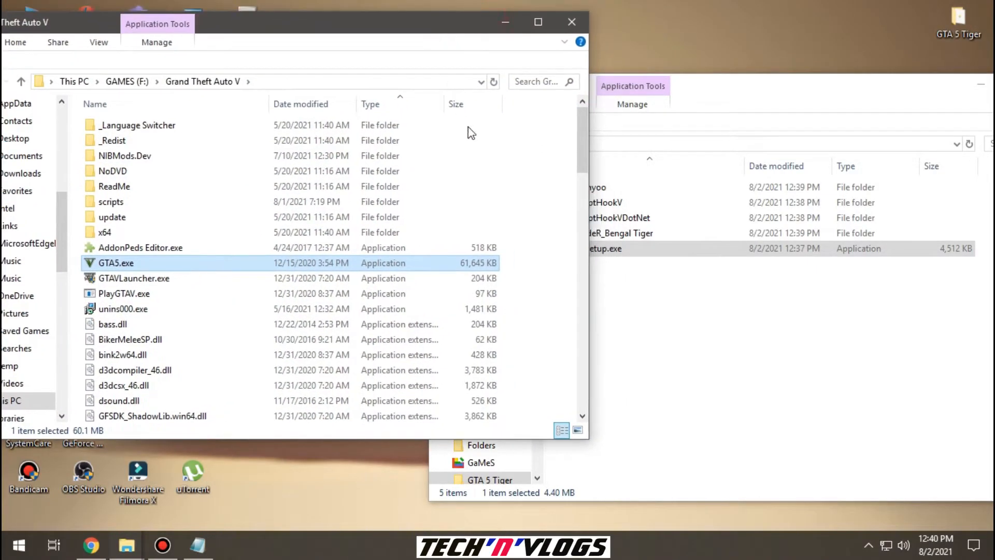
{"action": "left_click", "coordinate": [512, 277]}
{"action": "left_click", "coordinate": [706, 85]}
{"action": "left_click_drag", "start_coordinate": [707, 85], "coordinate": [926, 45]}
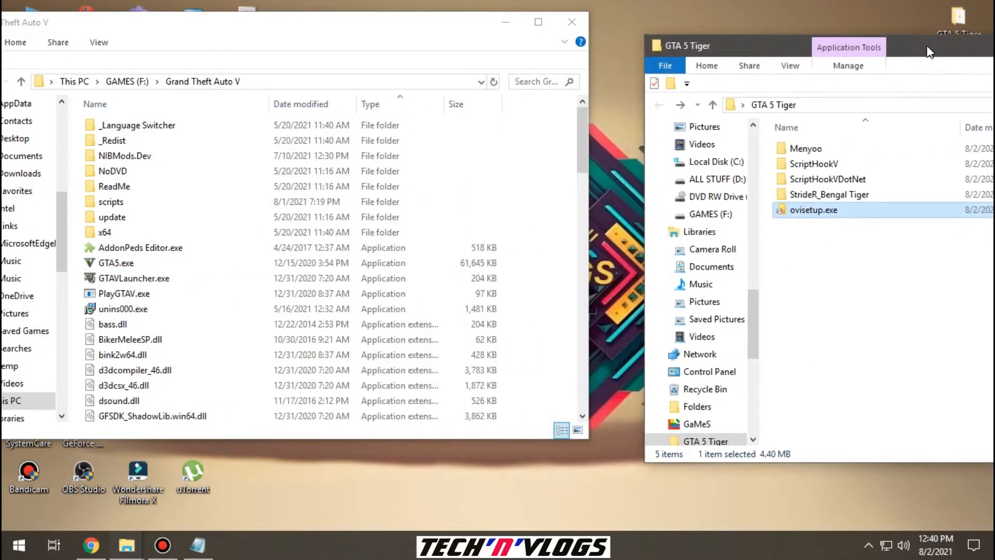
- Copy dinput8.dll, NativeTrainer.asi and ScriptHookV.dll from the ScriptHookV folder into the Grand Theft Auto V game folder
{"action": "left_click", "coordinate": [815, 164]}
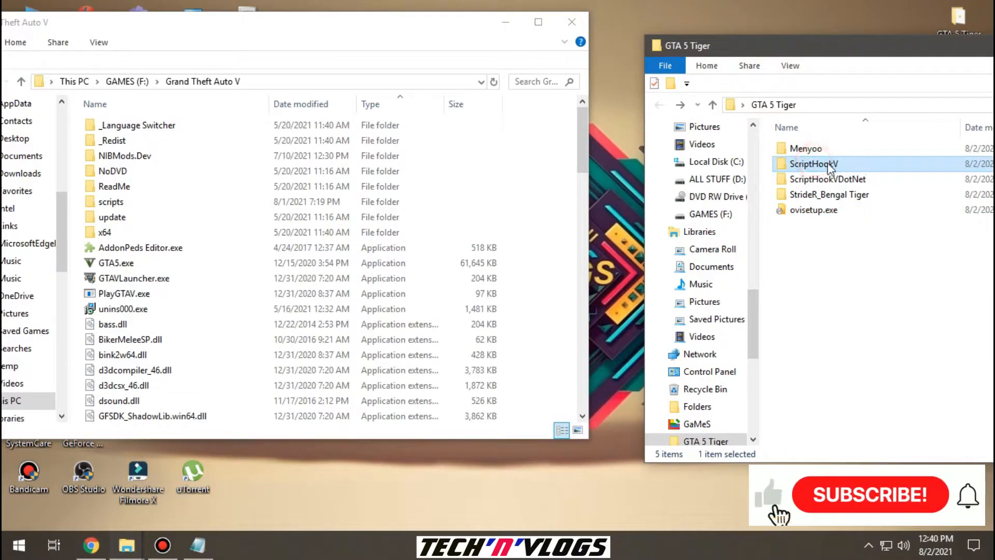
{"action": "double_click", "coordinate": [813, 165]}
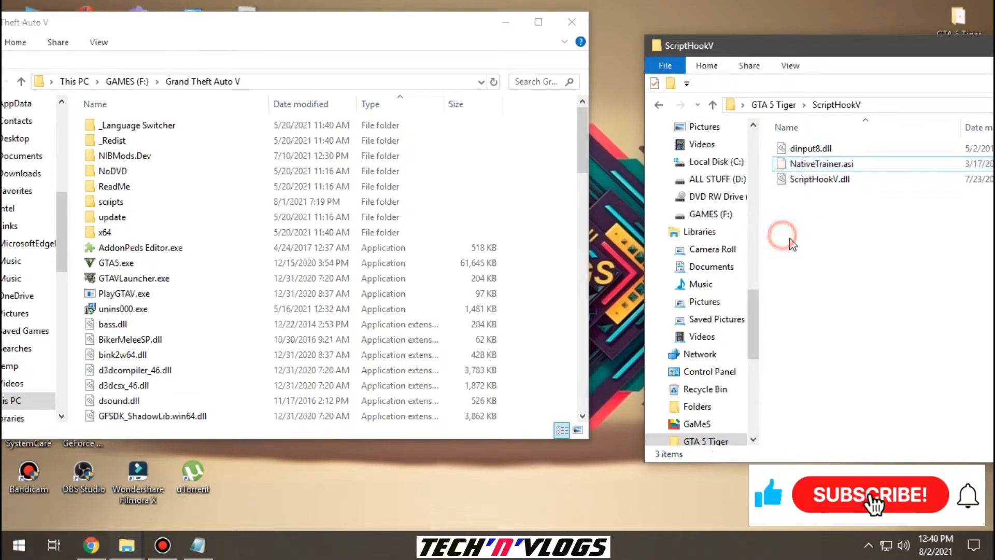
{"action": "key", "text": "ctrl+a"}
{"action": "left_click_drag", "start_coordinate": [814, 164], "coordinate": [554, 314]}
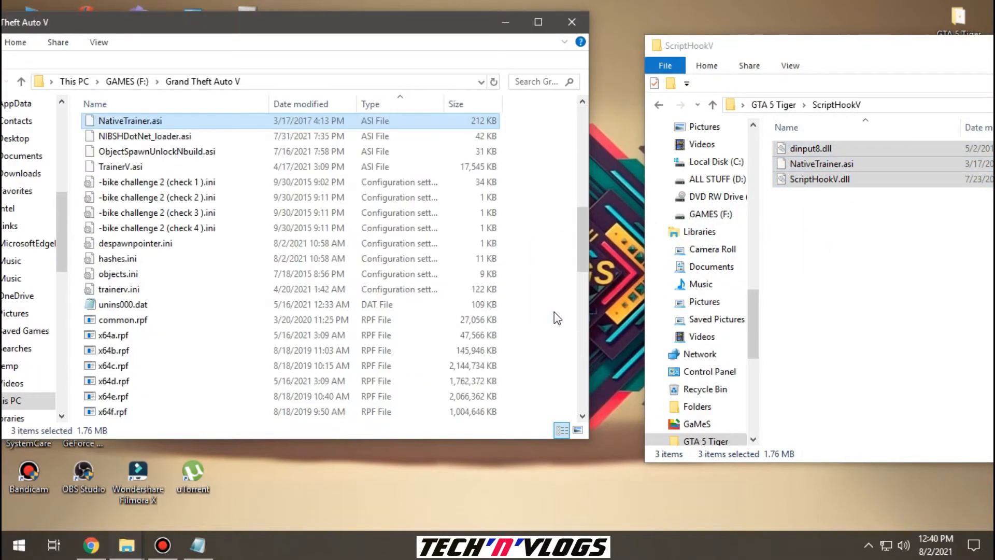
{"action": "left_click", "coordinate": [905, 291]}
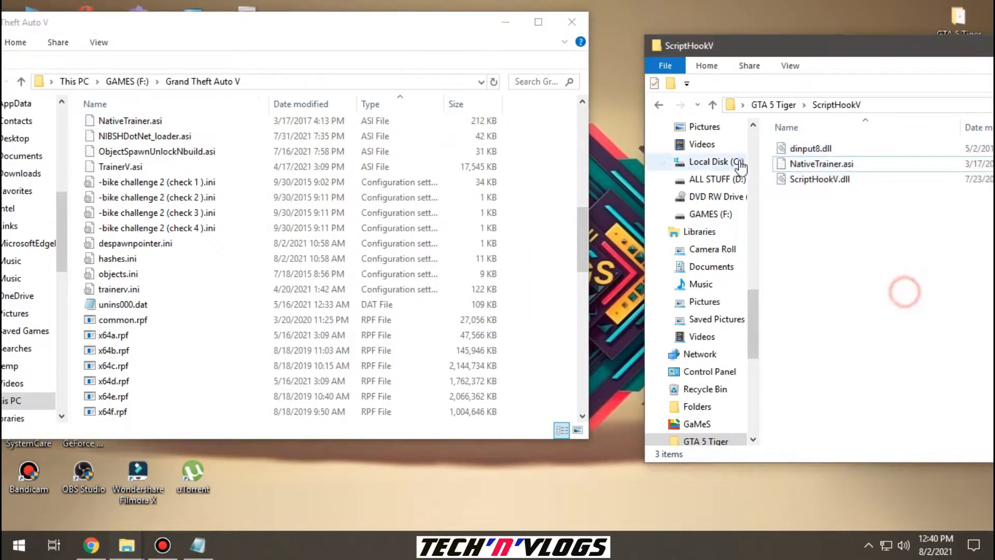
- Copy all files from the ScriptHookVDotNet folder in GTA 5 Tiger into the Grand Theft Auto V game folder
{"action": "left_click", "coordinate": [663, 107]}
{"action": "left_click", "coordinate": [845, 182]}
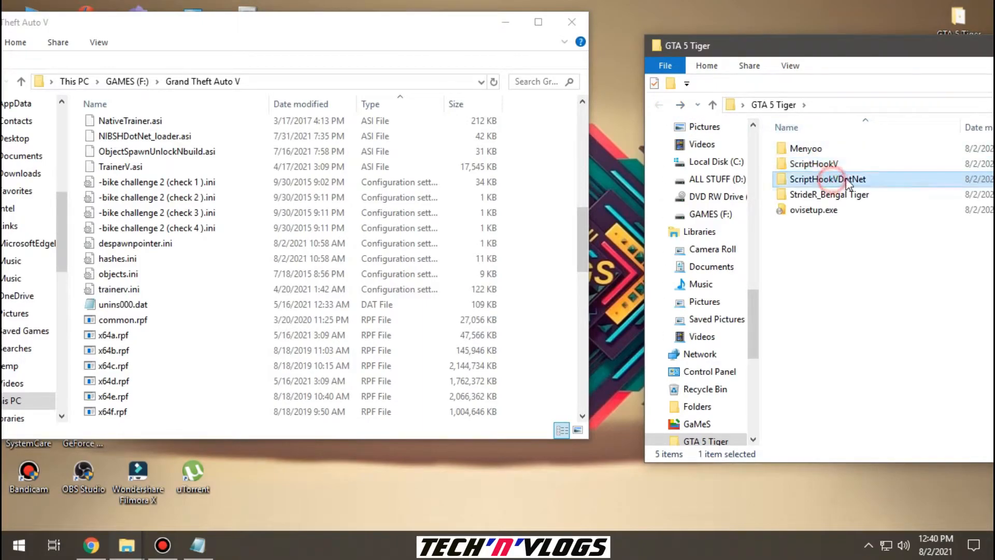
{"action": "double_click", "coordinate": [851, 179]}
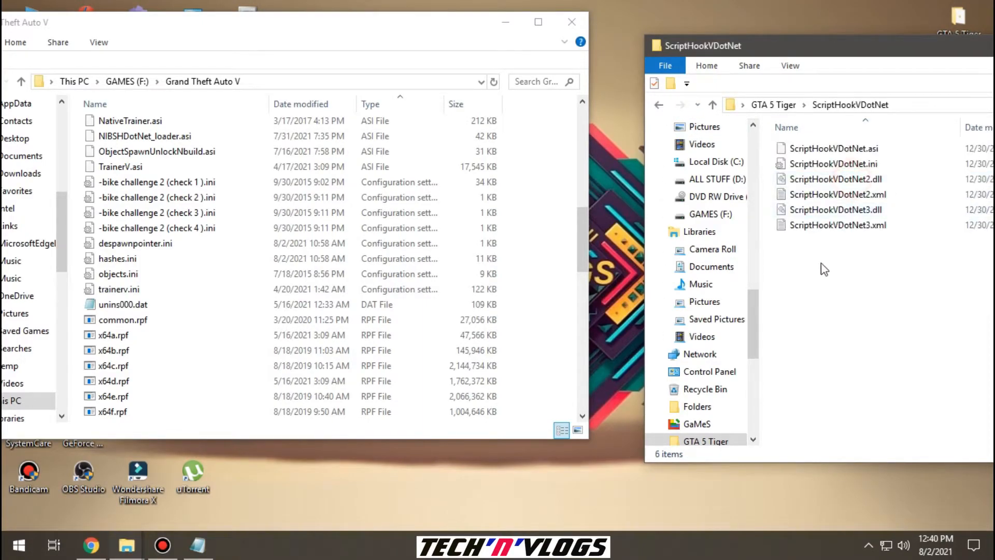
{"action": "key", "text": "ctrl+a"}
{"action": "left_click_drag", "start_coordinate": [828, 232], "coordinate": [554, 328]}
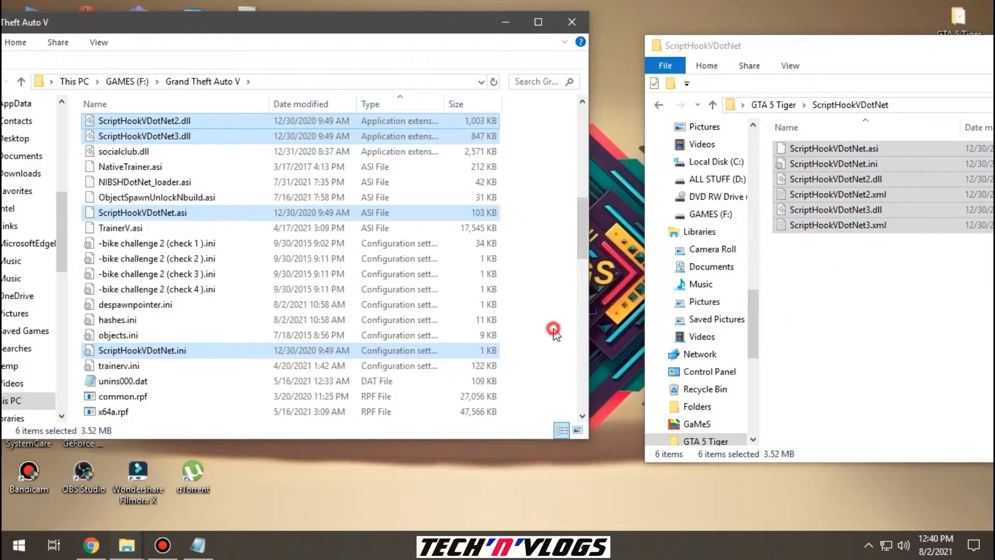
{"action": "left_click", "coordinate": [948, 325]}
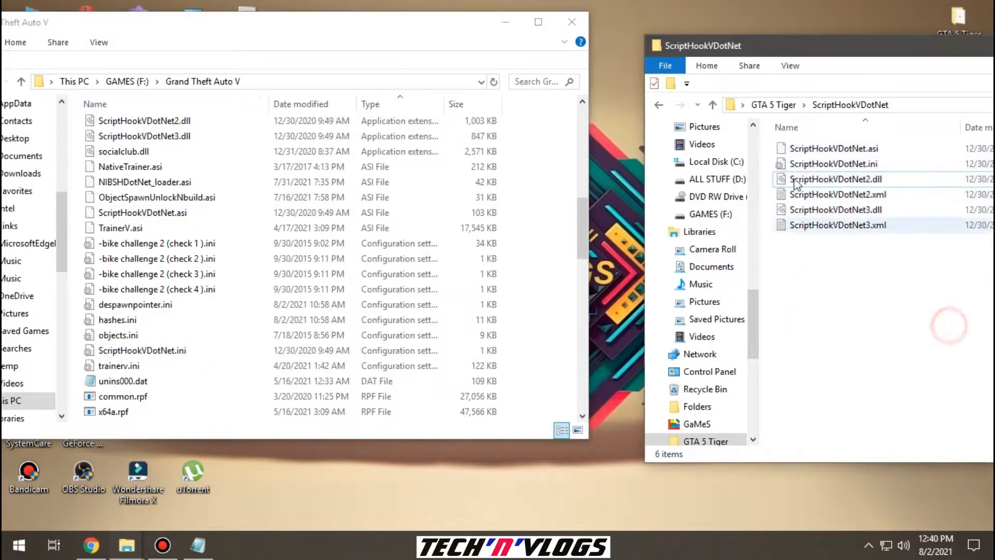
- Copy menyooStuff, License.txt, Menyoo.asi and Readme.txt from the Menyoo folder into the Grand Theft Auto V game folder
{"action": "left_click", "coordinate": [659, 106]}
{"action": "left_click", "coordinate": [805, 150]}
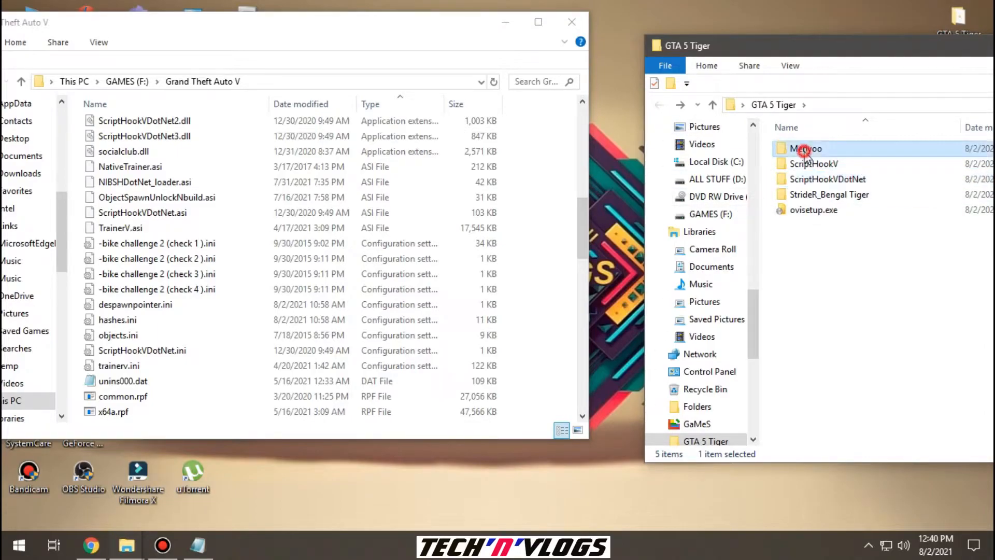
{"action": "double_click", "coordinate": [816, 151]}
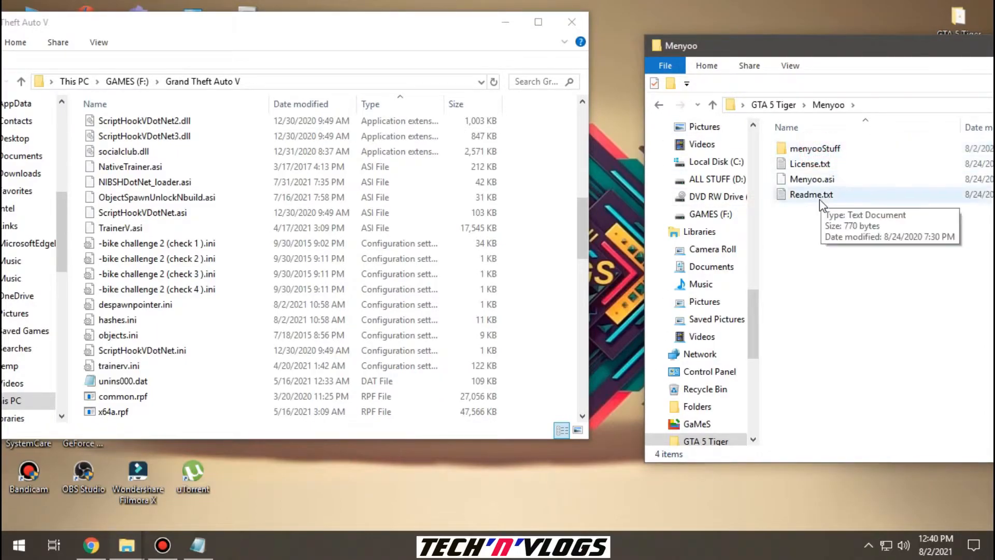
{"action": "key", "text": "ctrl+a"}
{"action": "left_click_drag", "start_coordinate": [813, 164], "coordinate": [545, 269]}
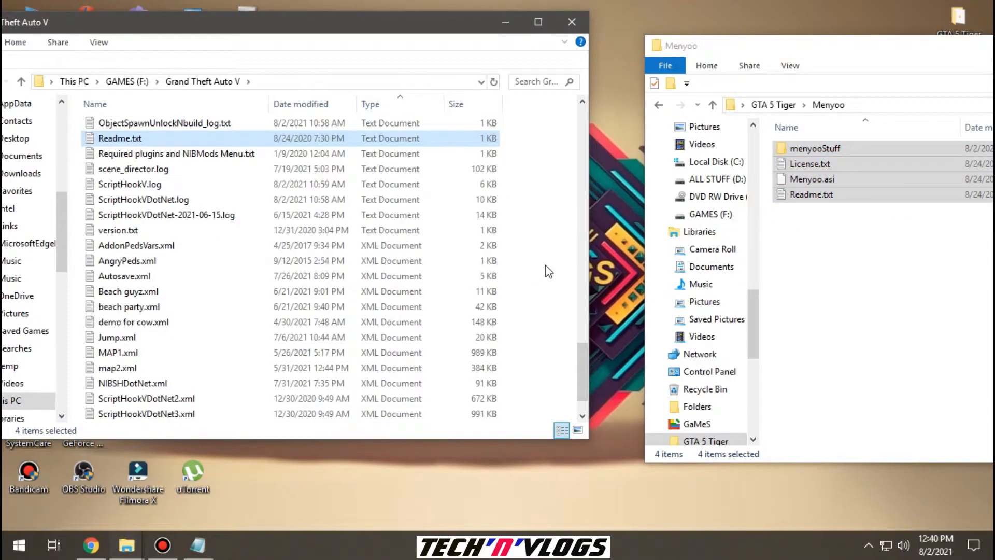
{"action": "left_click", "coordinate": [545, 267]}
{"action": "left_click", "coordinate": [870, 280]}
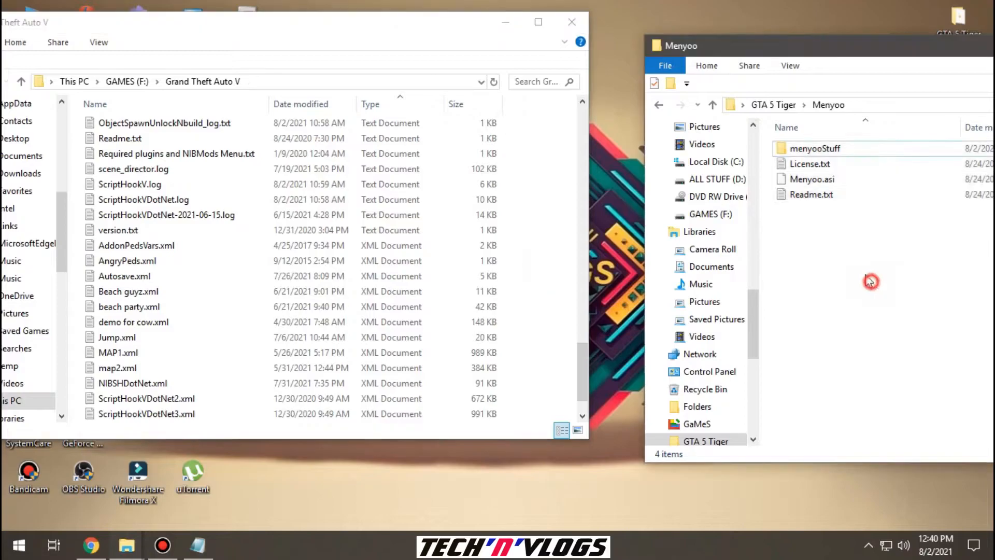
- Return to the GTA 5 Tiger folder, close the Grand Theft Auto V window and move the remaining window clear of the desktop icons
{"action": "left_click", "coordinate": [658, 107]}
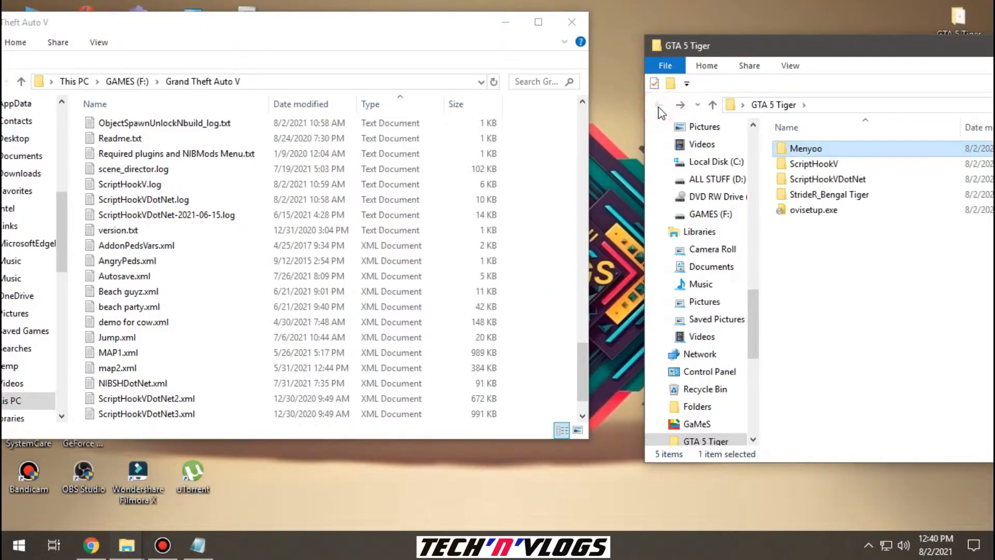
{"action": "left_click", "coordinate": [571, 21]}
{"action": "left_click_drag", "start_coordinate": [718, 56], "coordinate": [465, 63]}
{"action": "left_click_drag", "start_coordinate": [528, 58], "coordinate": [905, 60]}
{"action": "left_click", "coordinate": [624, 113]}
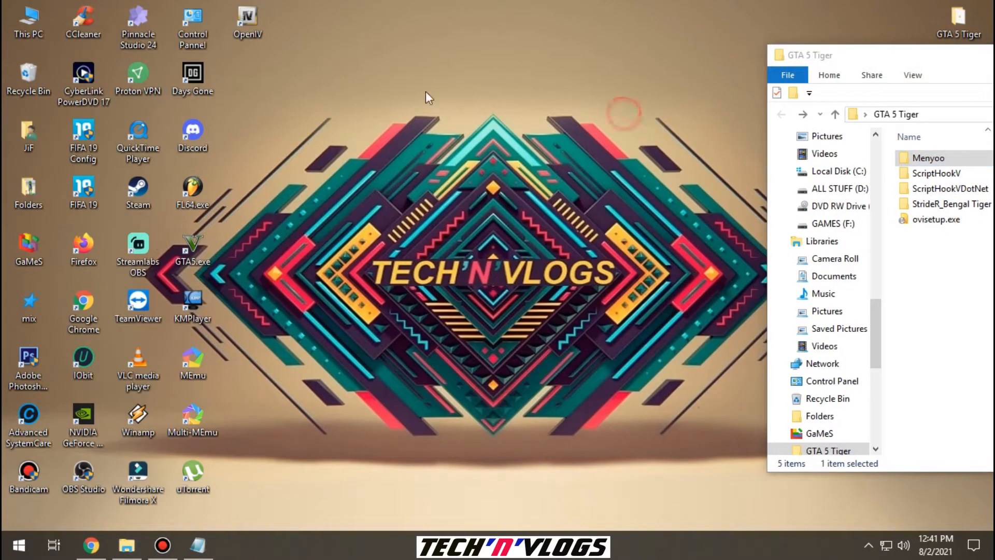
- Launch OpenIV for Grand Theft Auto V on Windows, set the game location to F:\Grand Theft Auto V\ and continue past the backup reminder
{"action": "double_click", "coordinate": [248, 23]}
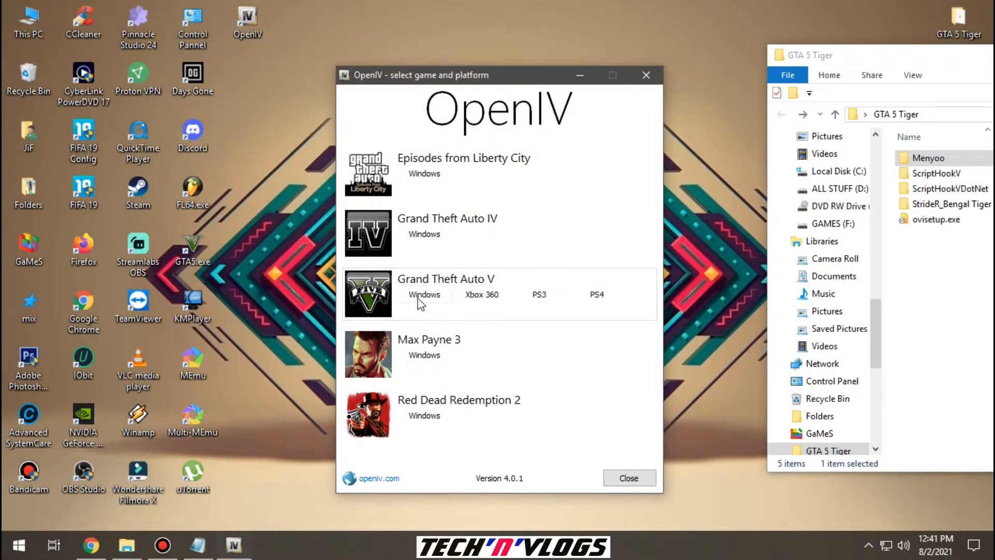
{"action": "left_click", "coordinate": [422, 294]}
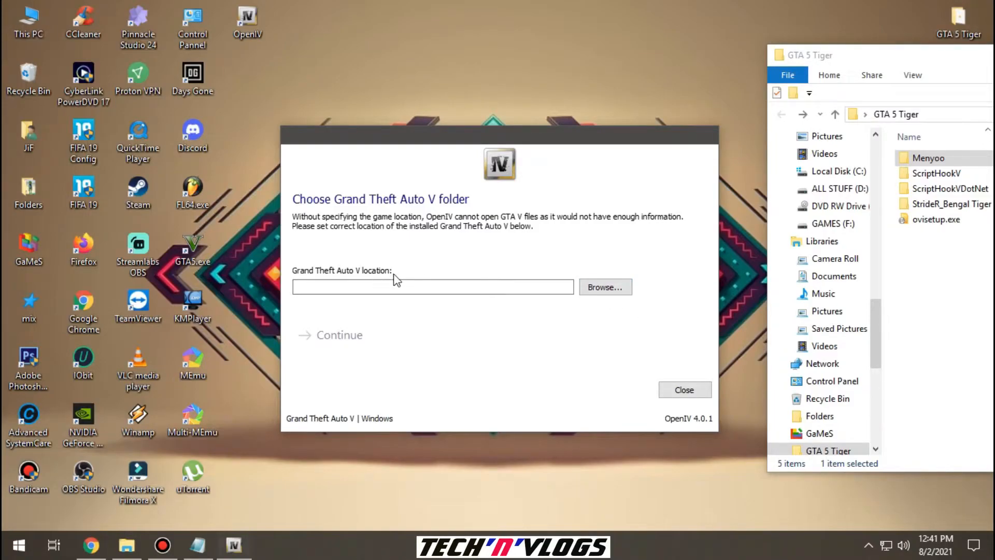
{"action": "left_click", "coordinate": [598, 286]}
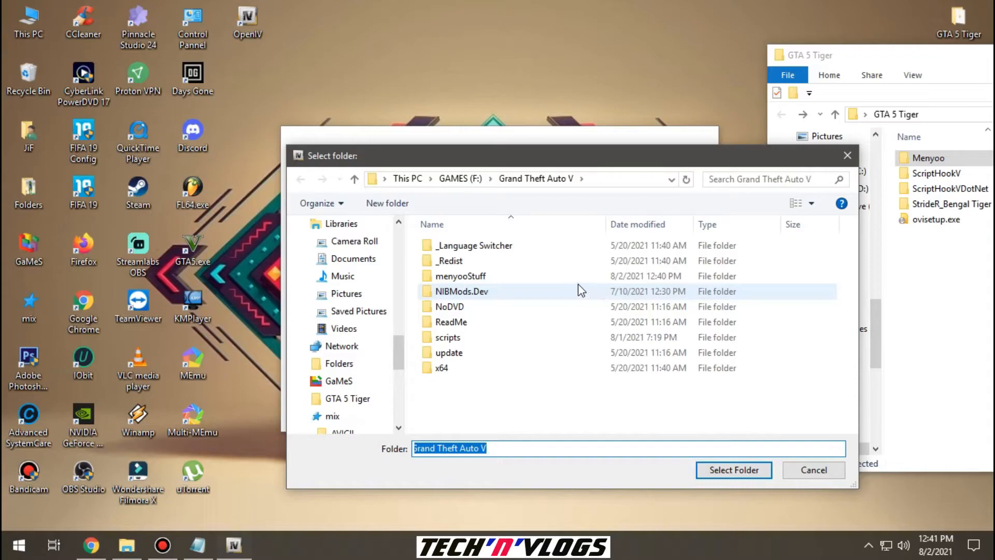
{"action": "left_click", "coordinate": [405, 181]}
{"action": "scroll", "coordinate": [549, 373], "scroll_direction": "down", "scroll_amount": 2}
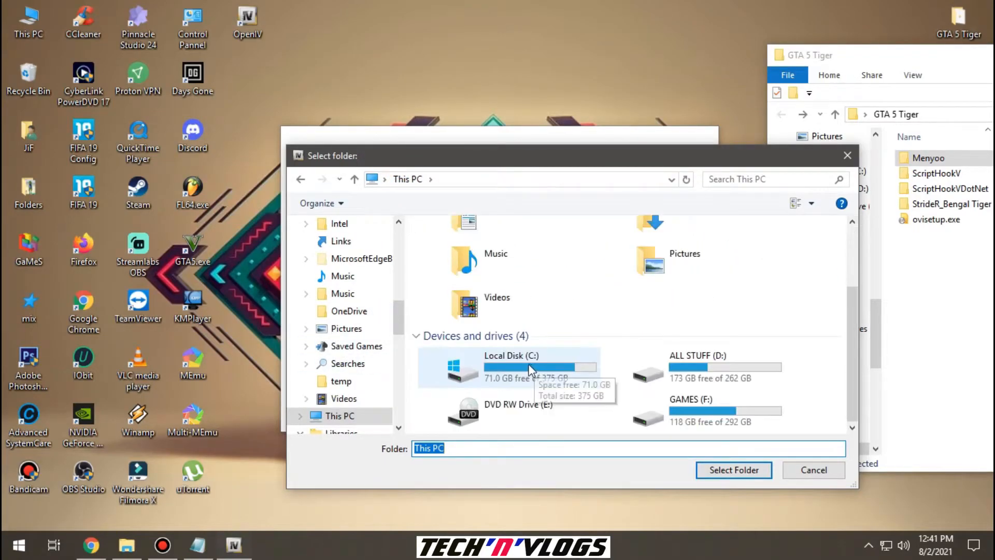
{"action": "left_click", "coordinate": [703, 420]}
{"action": "double_click", "coordinate": [716, 417]}
{"action": "double_click", "coordinate": [633, 273]}
{"action": "left_click", "coordinate": [726, 472]}
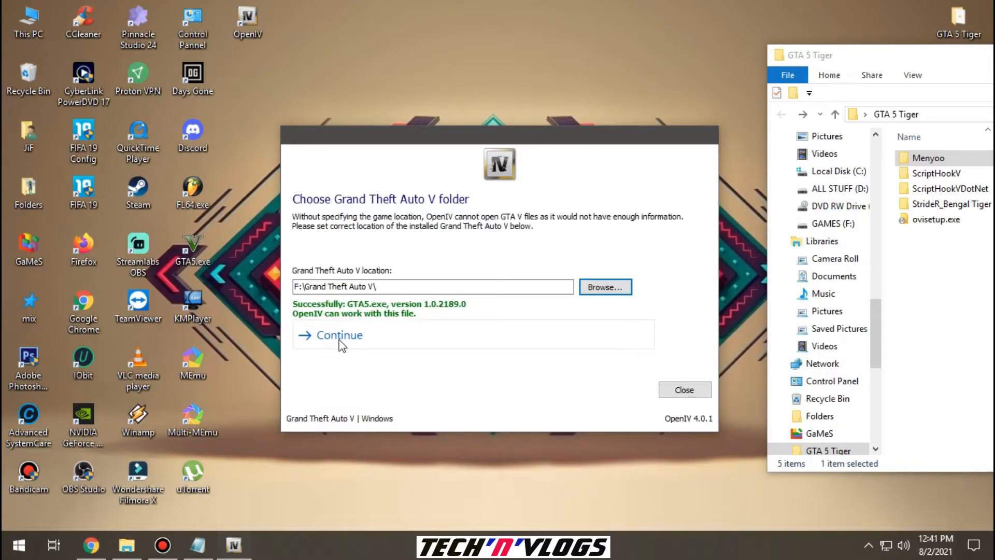
{"action": "left_click", "coordinate": [339, 336]}
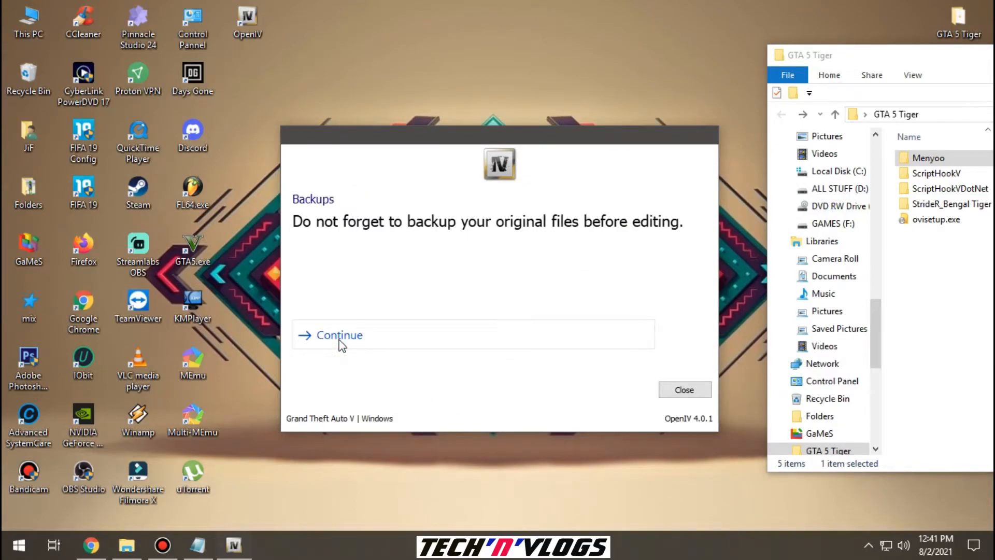
{"action": "left_click", "coordinate": [340, 341]}
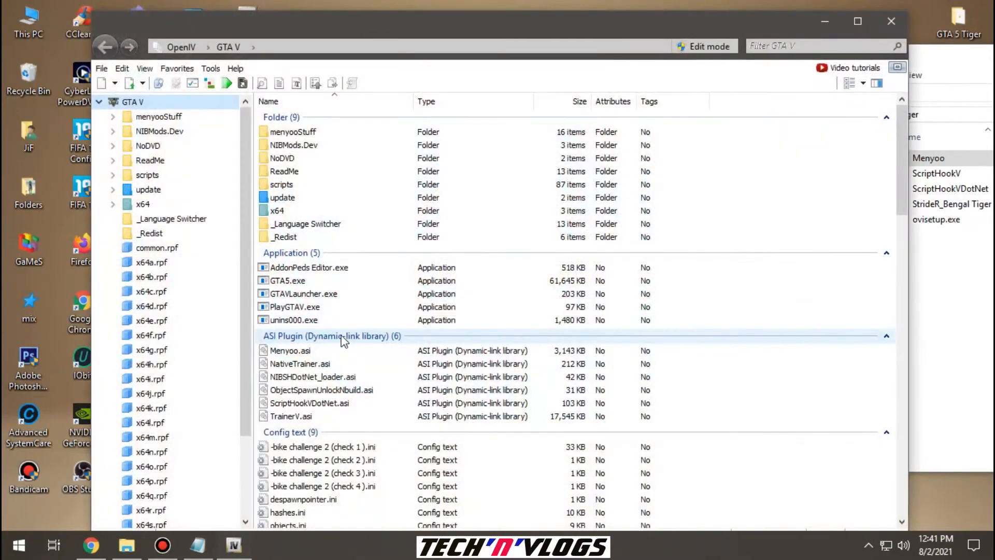
- Reposition the OpenIV window and enable Edit mode for the GTA V files, accepting that changes are saved automatically
{"action": "left_click_drag", "start_coordinate": [465, 22], "coordinate": [442, 42]}
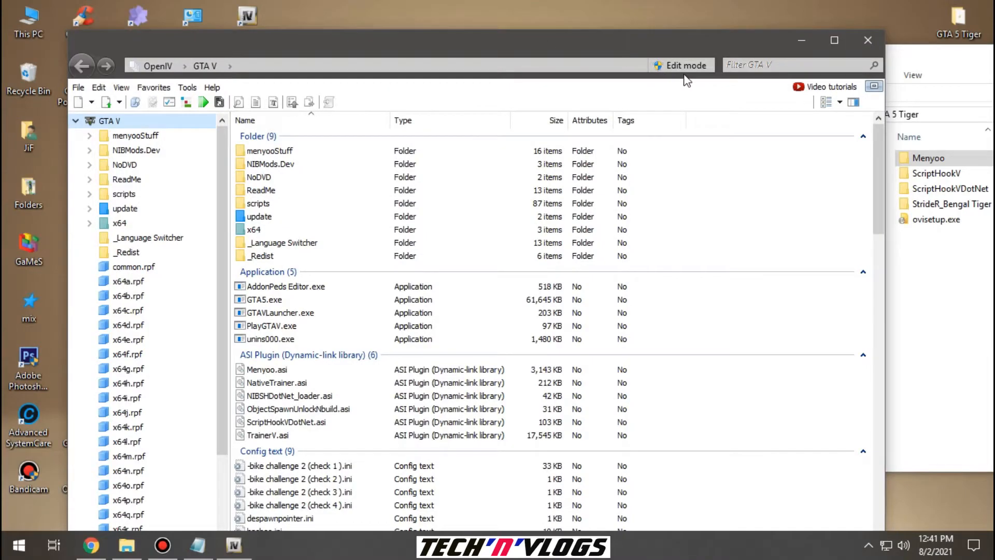
{"action": "left_click", "coordinate": [671, 64]}
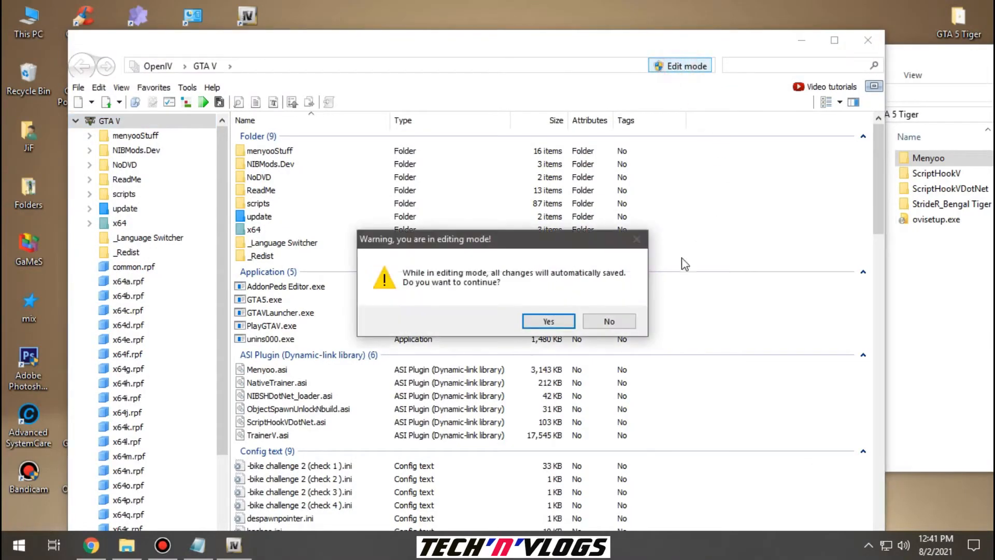
{"action": "left_click", "coordinate": [560, 321]}
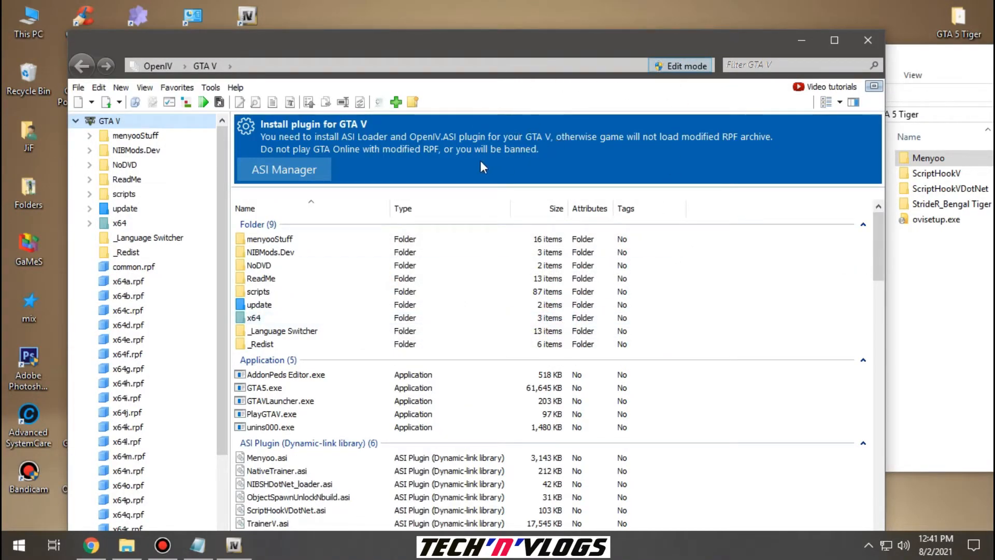
- Install the OpenIV.ASI plugin through ASI Manager and create the "mods" folder, keeping both archive-editing options enabled
{"action": "left_click", "coordinate": [295, 169]}
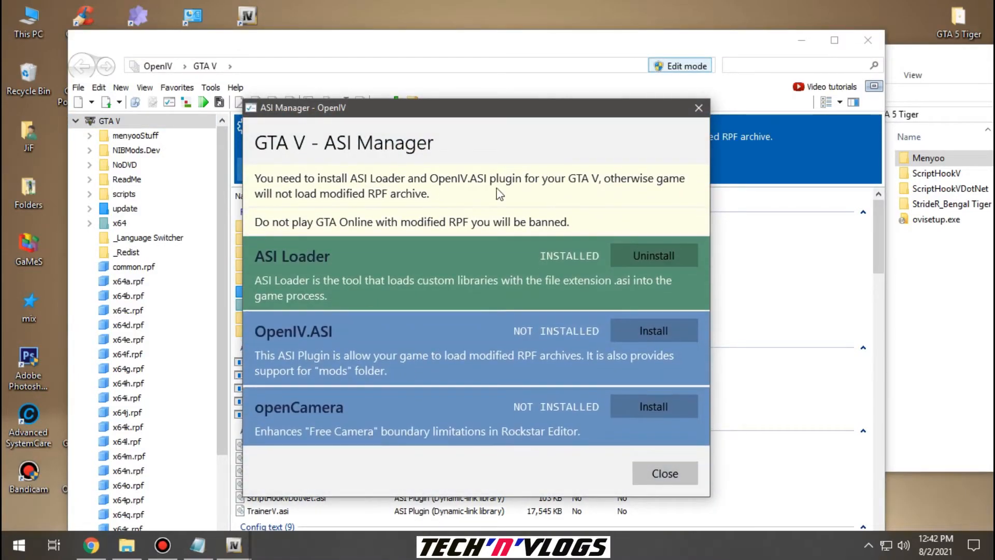
{"action": "left_click", "coordinate": [652, 333]}
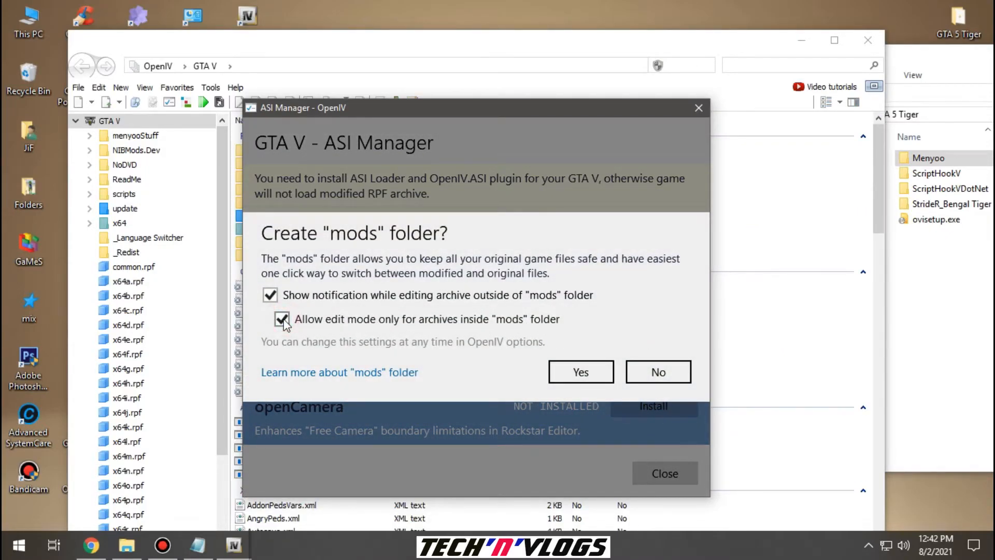
{"action": "left_click", "coordinate": [576, 372]}
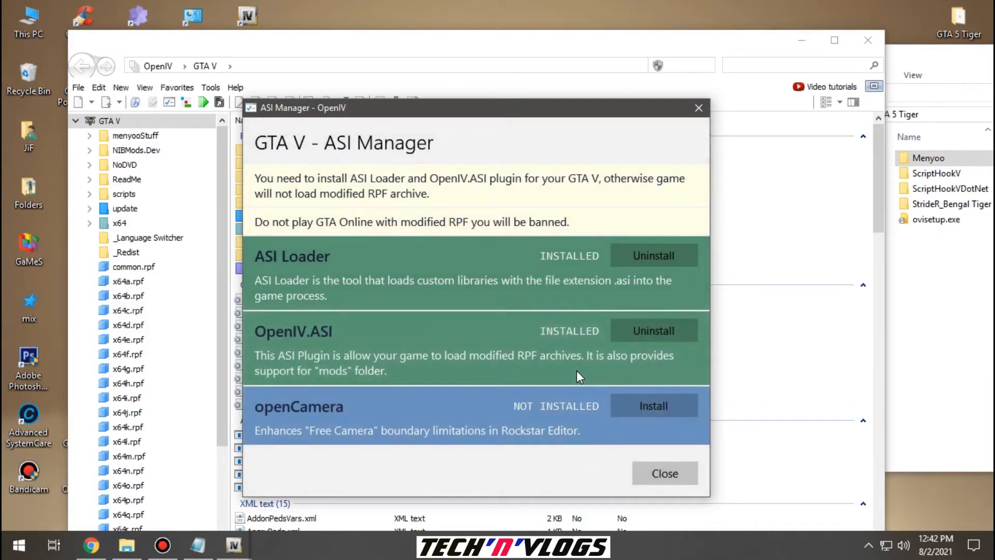
{"action": "left_click", "coordinate": [656, 475]}
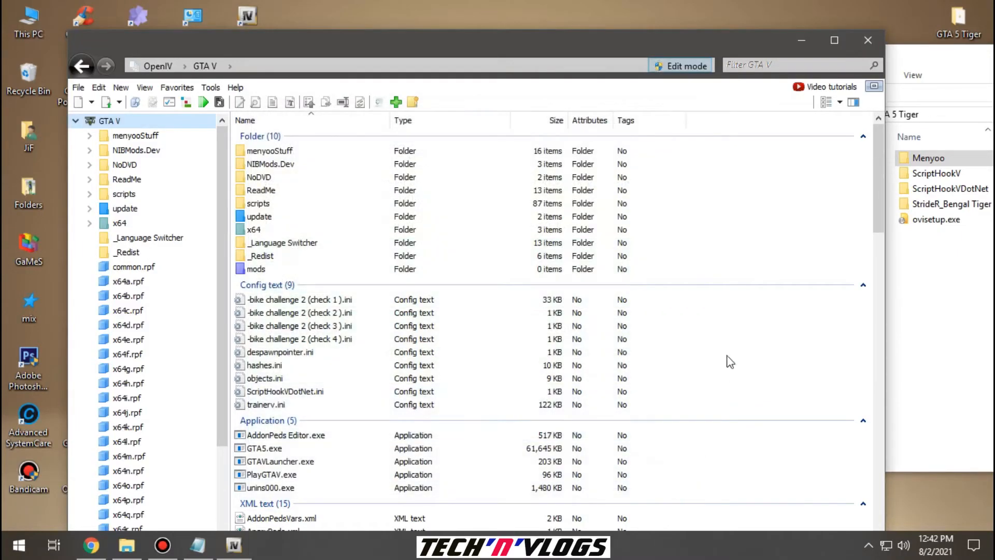
- Examine the GTA V file list and the contents of the mods folder, and return to the game root
{"action": "scroll", "coordinate": [508, 215], "scroll_direction": "down", "scroll_amount": 4}
{"action": "scroll", "coordinate": [506, 217], "scroll_direction": "up", "scroll_amount": 4}
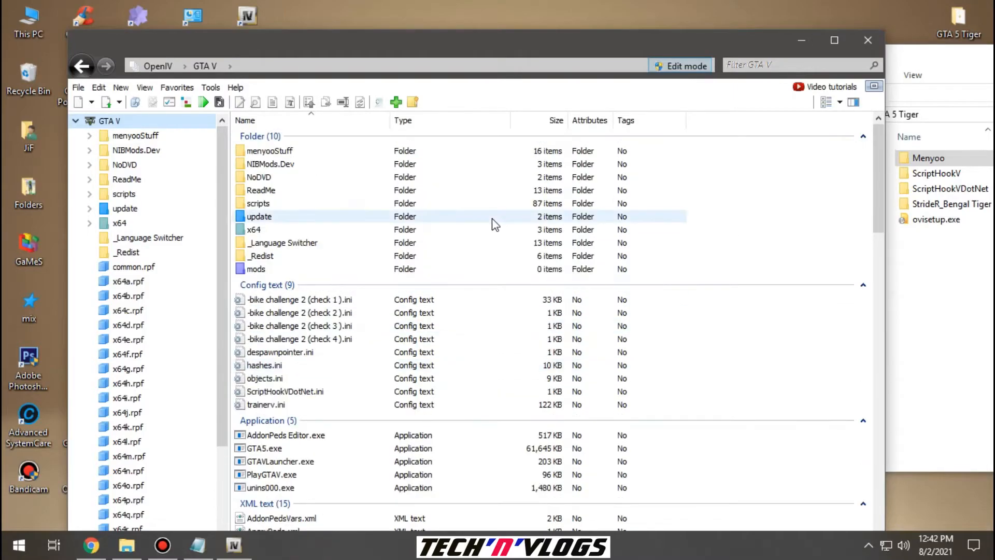
{"action": "scroll", "coordinate": [312, 261], "scroll_direction": "down", "scroll_amount": 1}
{"action": "scroll", "coordinate": [306, 261], "scroll_direction": "up", "scroll_amount": 1}
{"action": "double_click", "coordinate": [274, 269]}
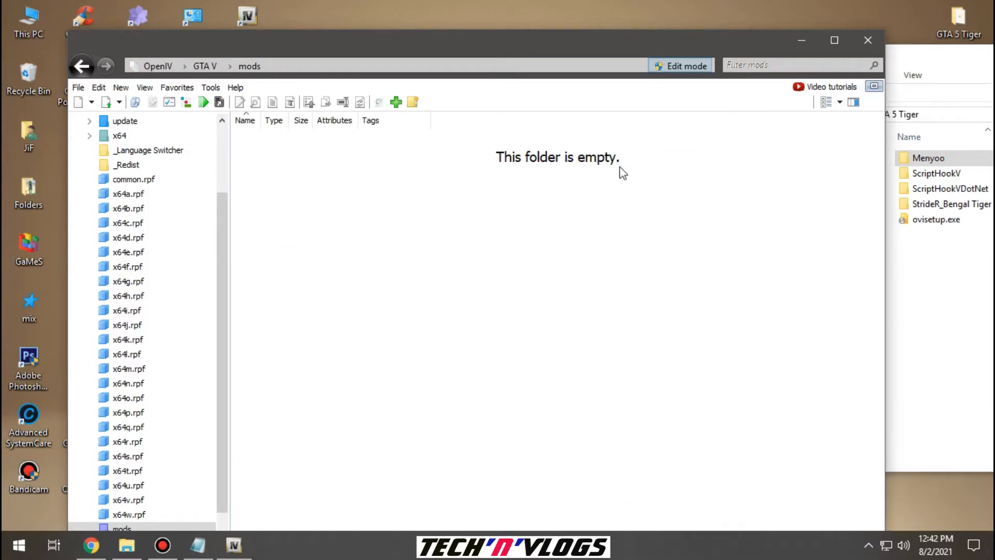
{"action": "left_click", "coordinate": [80, 67]}
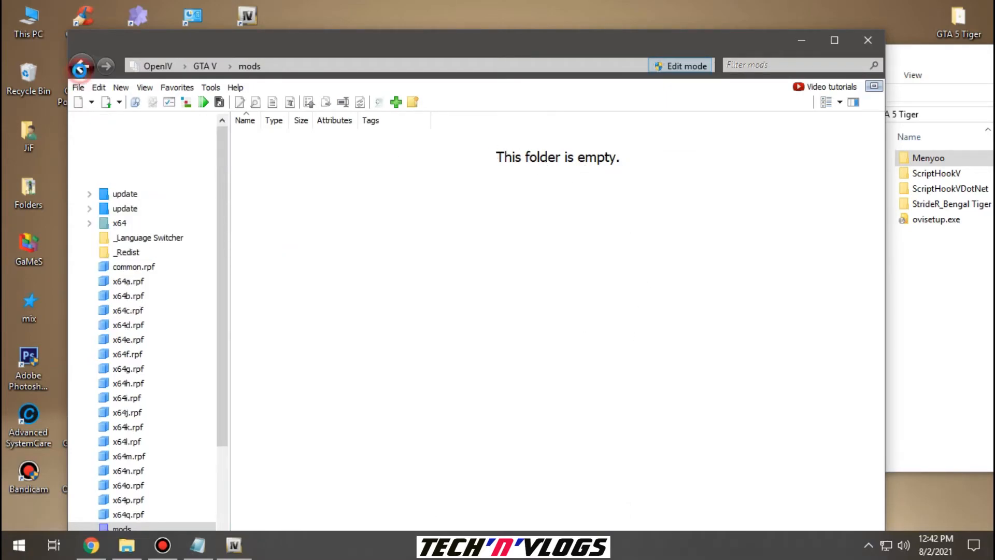
- Copy dlc.rpf from update > x64 > dlcpacks > mpairraces to the "mods" folder and return to the original mpairraces folder
{"action": "double_click", "coordinate": [268, 229]}
{"action": "double_click", "coordinate": [254, 151]}
{"action": "double_click", "coordinate": [262, 163]}
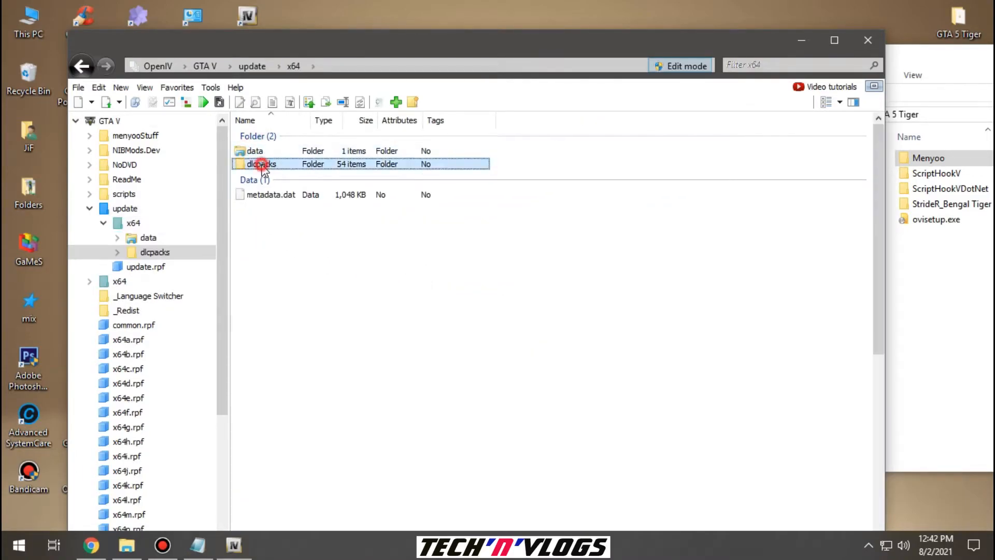
{"action": "double_click", "coordinate": [262, 151]}
{"action": "double_click", "coordinate": [287, 153]}
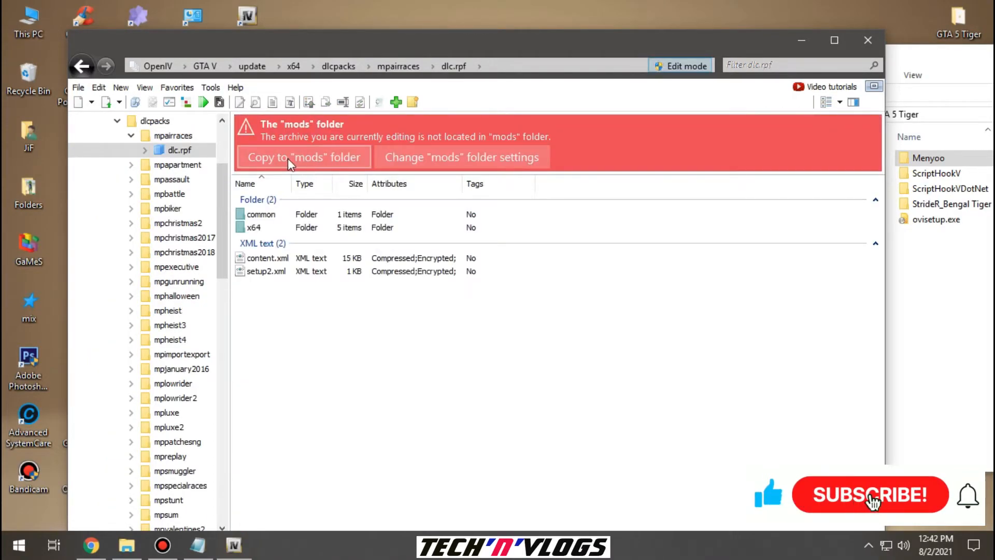
{"action": "left_click", "coordinate": [316, 161]}
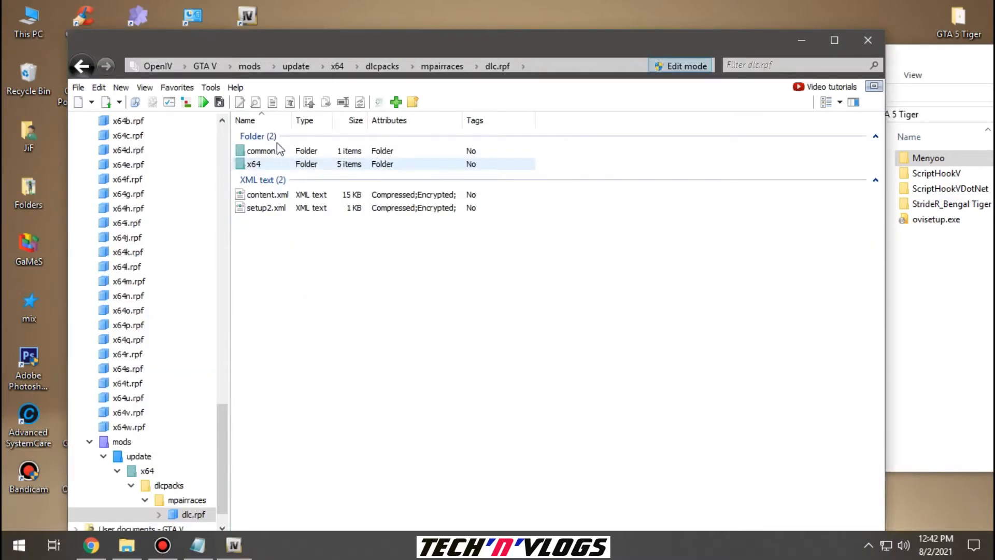
{"action": "left_click", "coordinate": [81, 66]}
{"action": "left_click", "coordinate": [80, 67]}
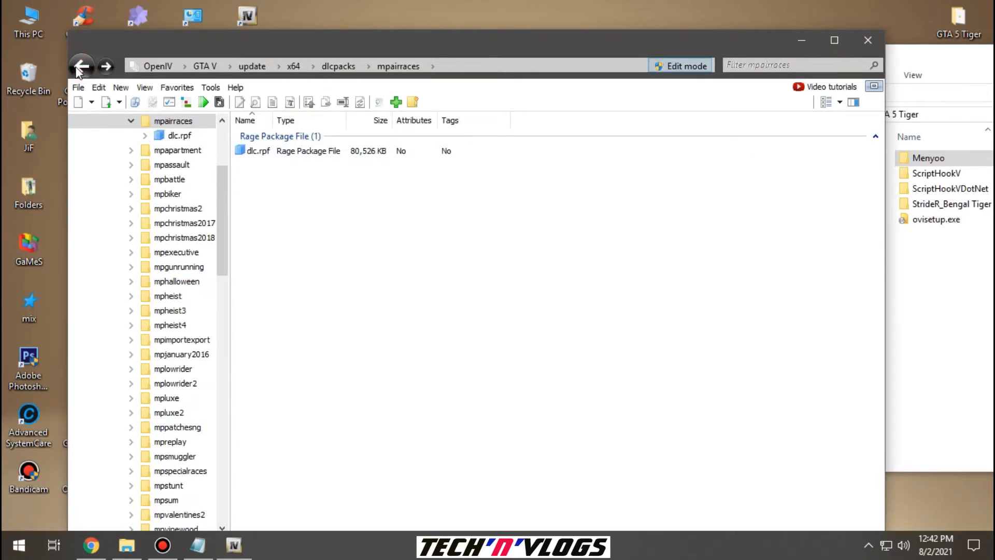
- Copy update.rpf from the game's update folder to the "mods" folder and show the copied archive there
{"action": "left_click", "coordinate": [80, 66]}
{"action": "left_click", "coordinate": [81, 66]}
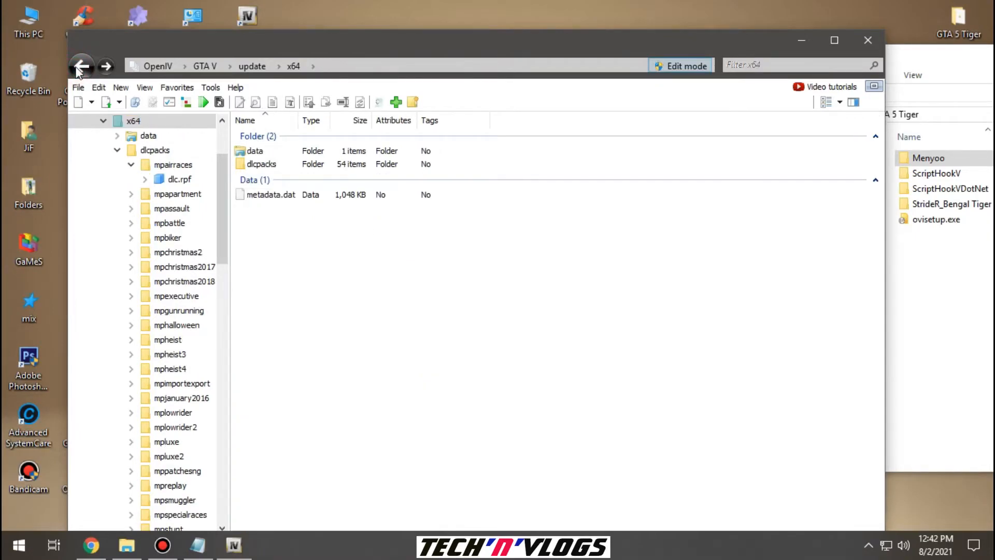
{"action": "left_click", "coordinate": [80, 66]}
{"action": "double_click", "coordinate": [251, 179]}
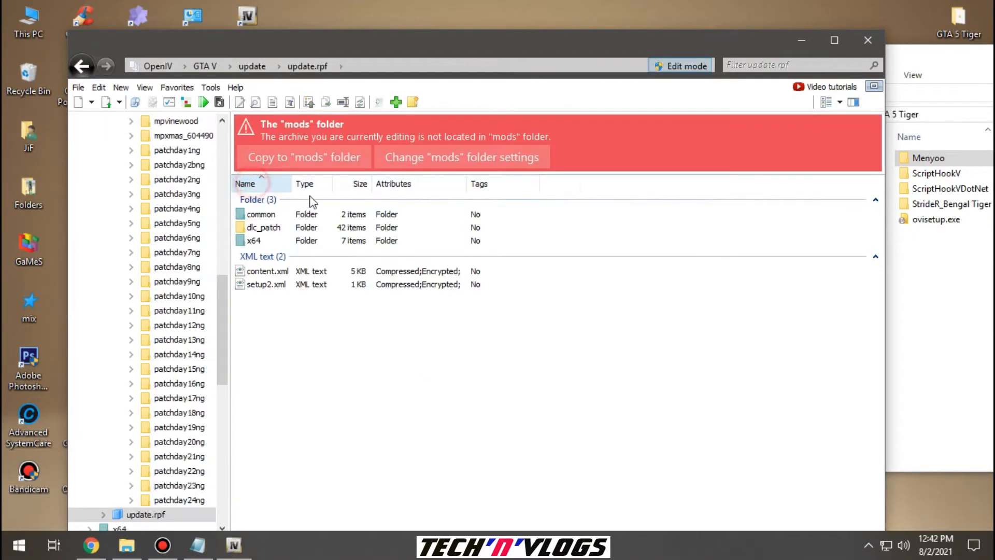
{"action": "left_click", "coordinate": [299, 157]}
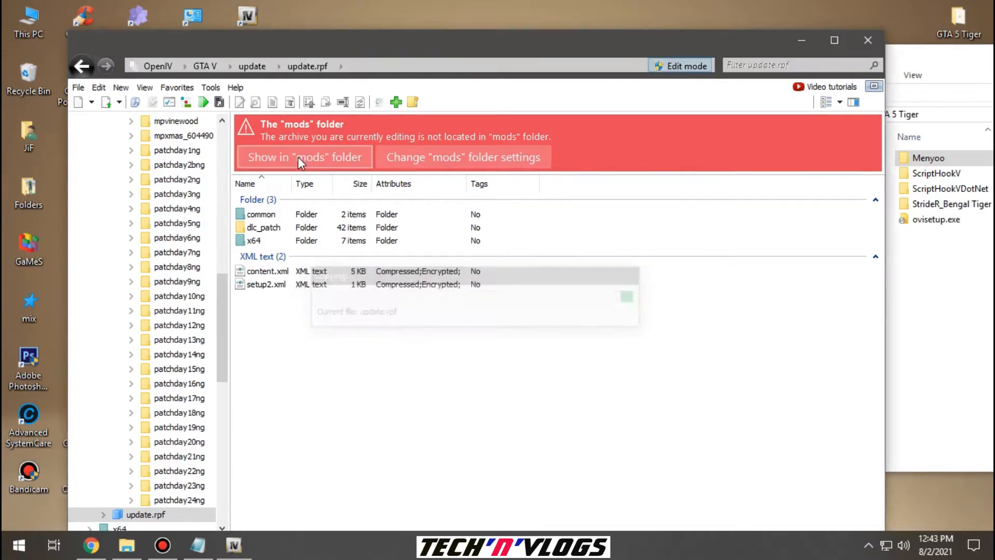
{"action": "left_click", "coordinate": [298, 158]}
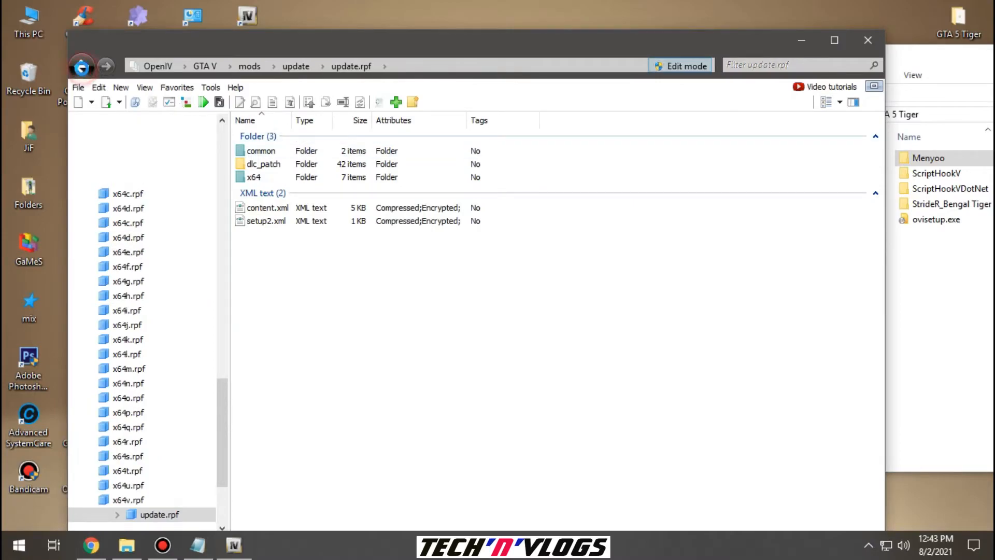
- Return to the GTA V root, copy x64e.rpf to the "mods" folder and show the copied archive there
{"action": "left_click", "coordinate": [83, 70]}
{"action": "left_click", "coordinate": [83, 70]}
{"action": "left_click", "coordinate": [81, 68]}
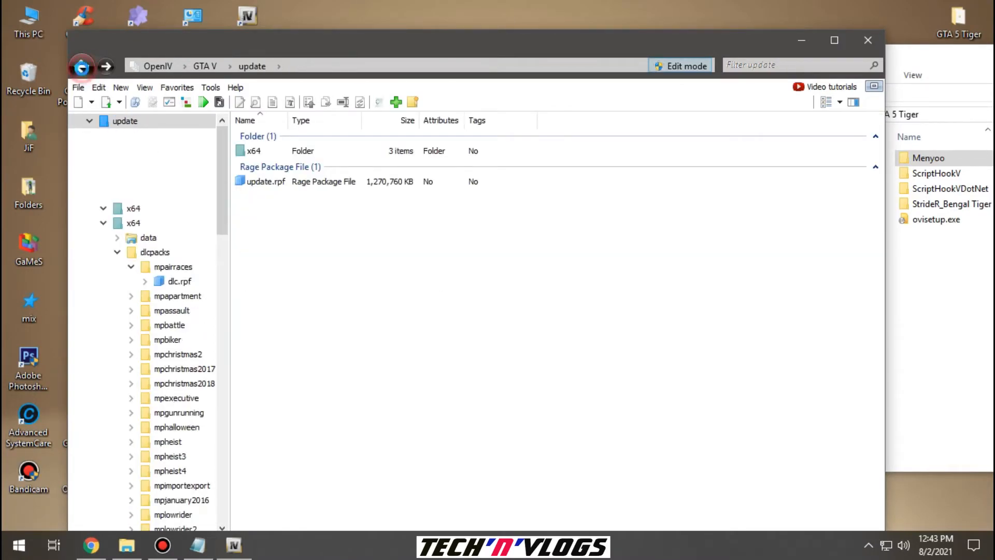
{"action": "scroll", "coordinate": [293, 212], "scroll_direction": "down", "scroll_amount": 3}
{"action": "scroll", "coordinate": [294, 212], "scroll_direction": "down", "scroll_amount": 10}
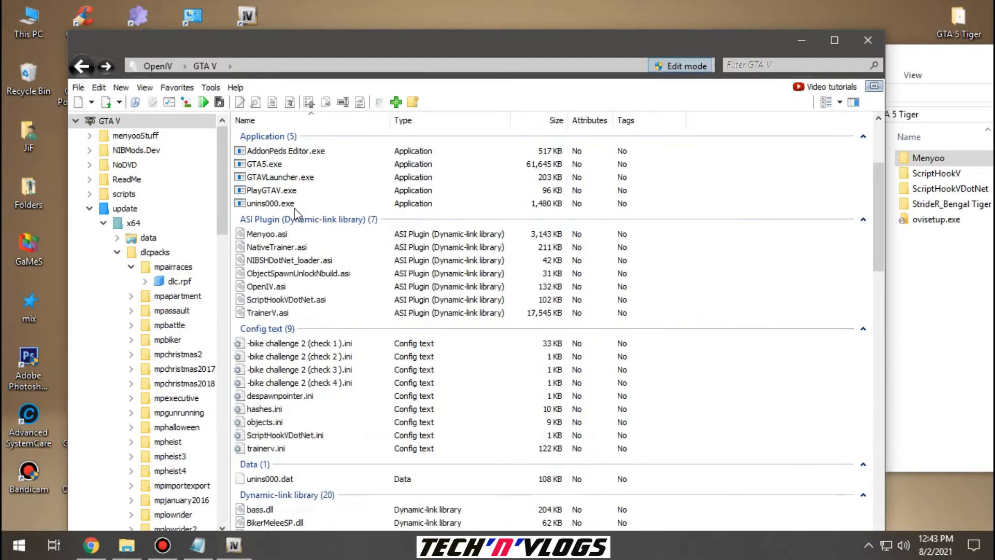
{"action": "scroll", "coordinate": [306, 298], "scroll_direction": "down", "scroll_amount": 9}
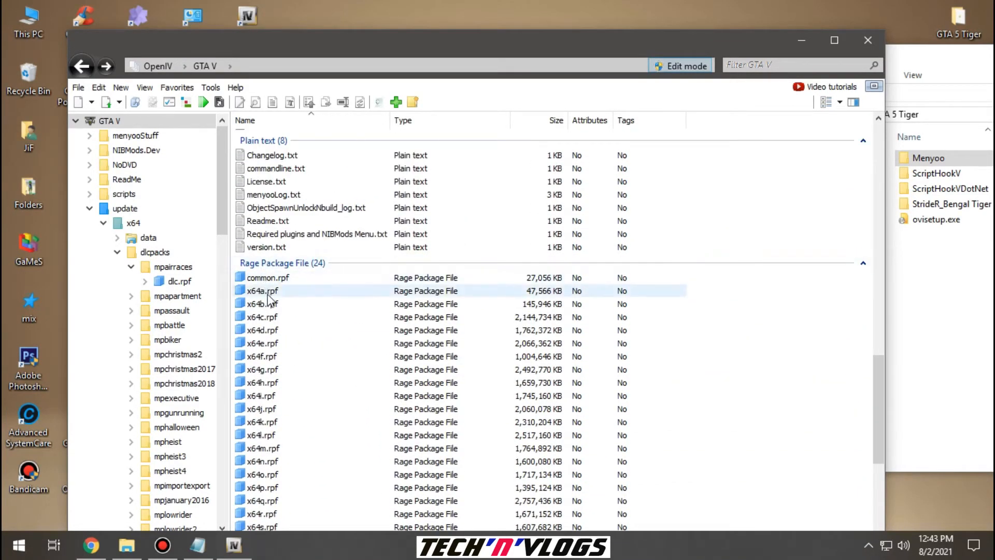
{"action": "left_click", "coordinate": [279, 344]}
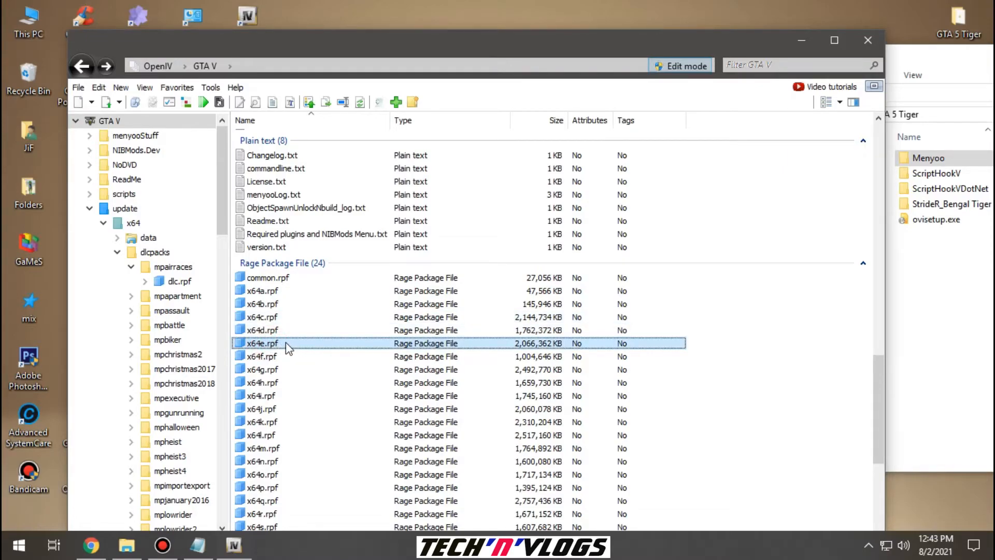
{"action": "double_click", "coordinate": [285, 343]}
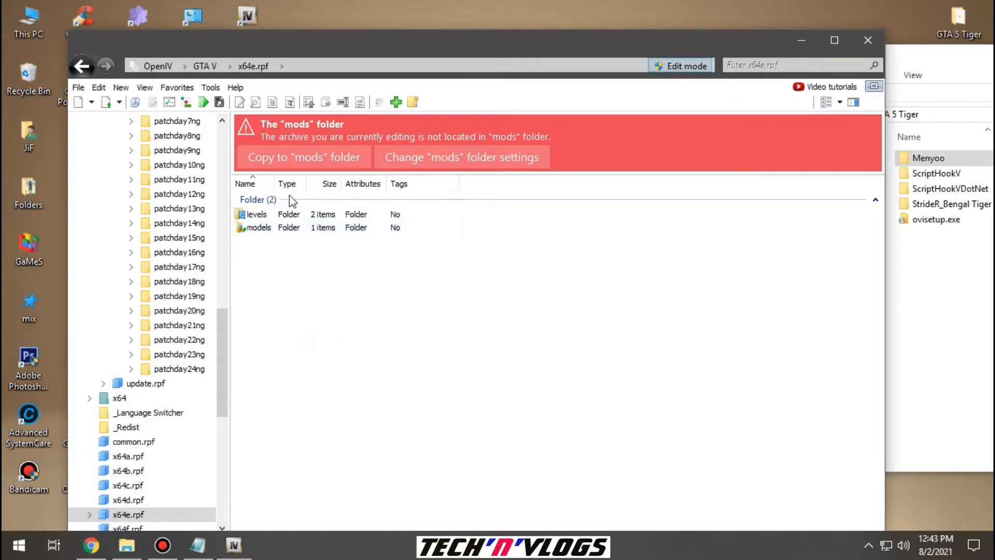
{"action": "left_click", "coordinate": [313, 157]}
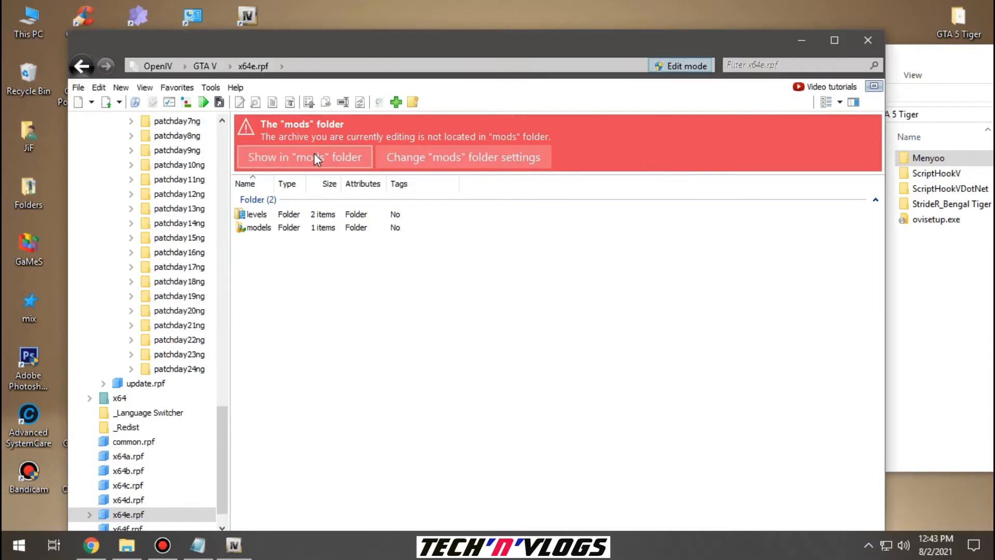
{"action": "left_click", "coordinate": [314, 157]}
- From the GTA V root, open mods > x64e.rpf > models > cdimages > streamedpeds_a_c.rpf
{"action": "left_click", "coordinate": [74, 66]}
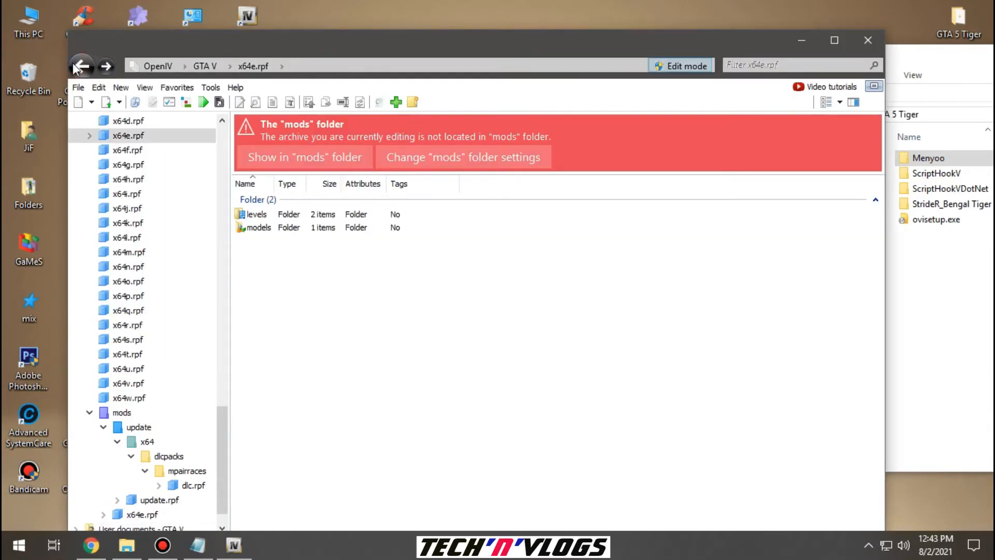
{"action": "left_click", "coordinate": [74, 66]}
{"action": "left_click", "coordinate": [263, 165]}
{"action": "double_click", "coordinate": [276, 165]}
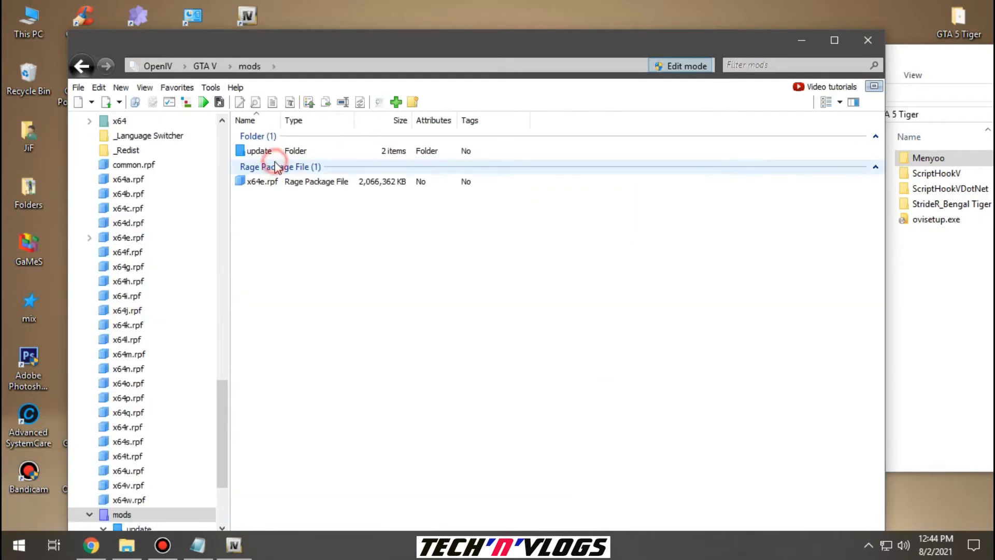
{"action": "left_click", "coordinate": [283, 185]}
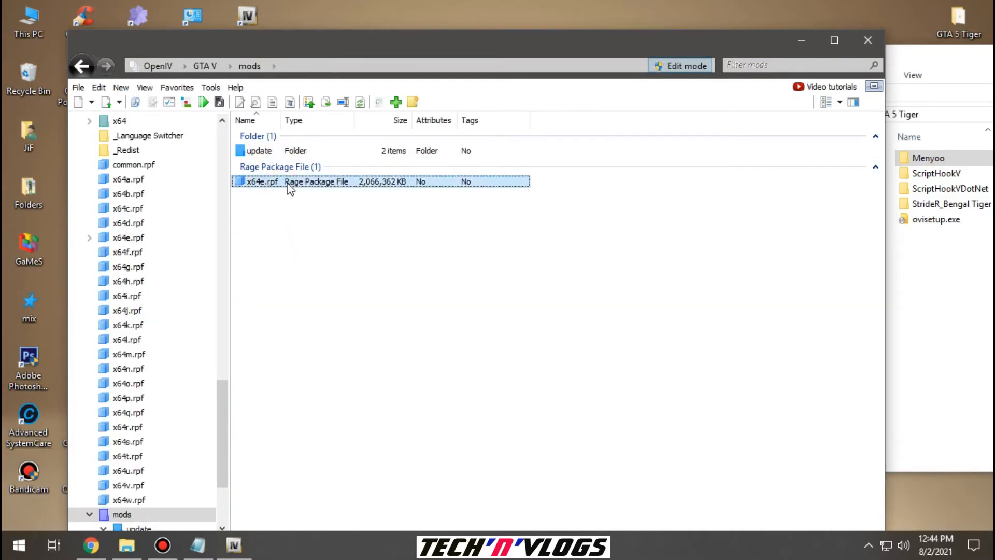
{"action": "double_click", "coordinate": [309, 184]}
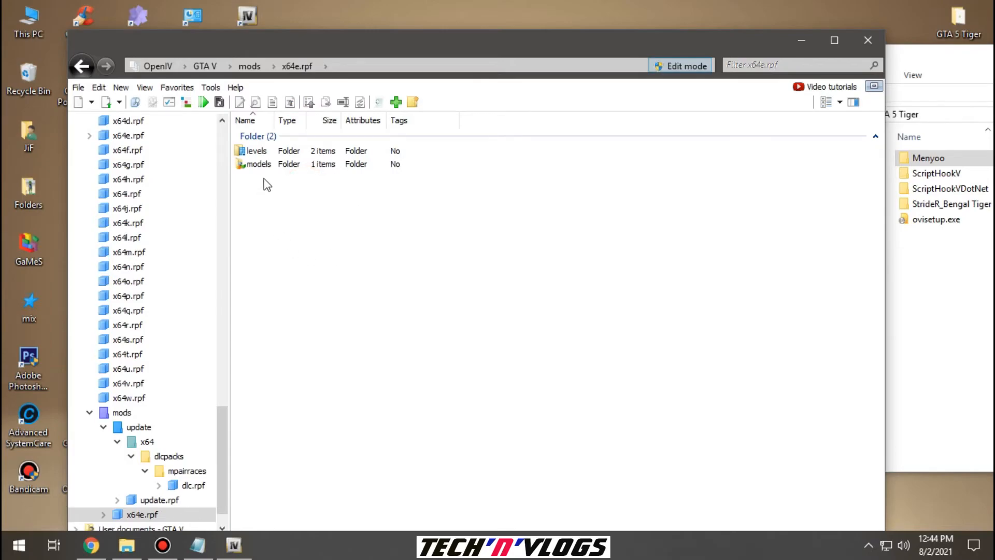
{"action": "left_click", "coordinate": [269, 165]}
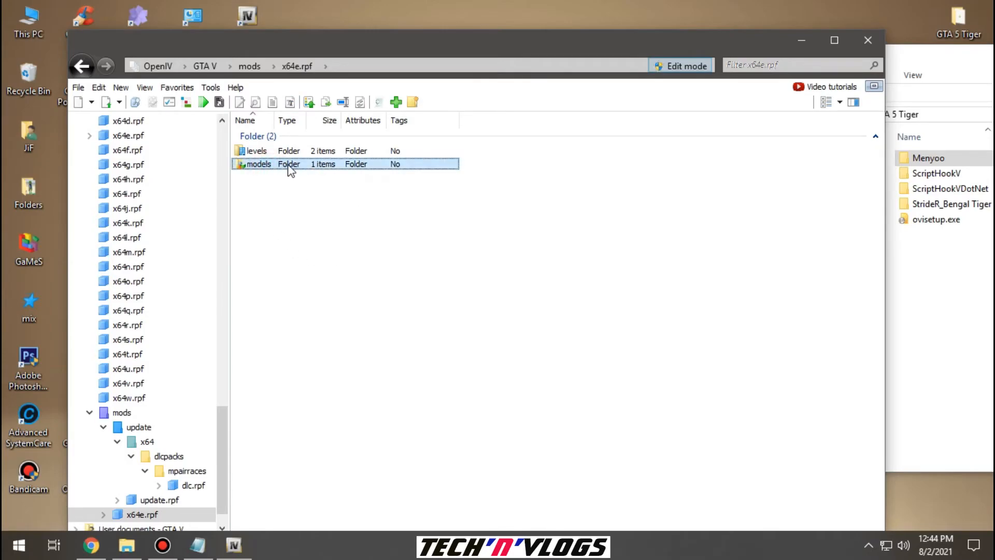
{"action": "double_click", "coordinate": [290, 164]}
{"action": "double_click", "coordinate": [273, 153]}
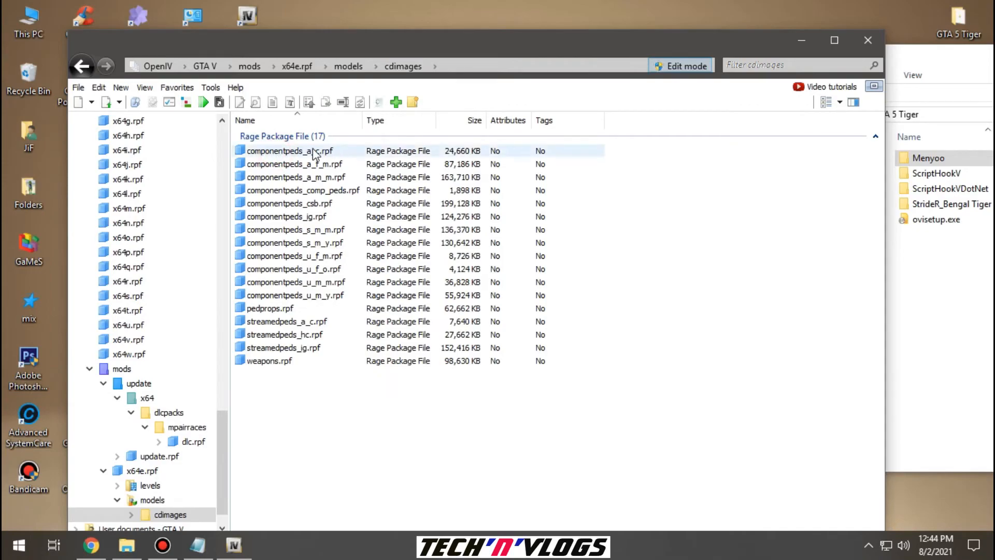
{"action": "left_click", "coordinate": [288, 322]}
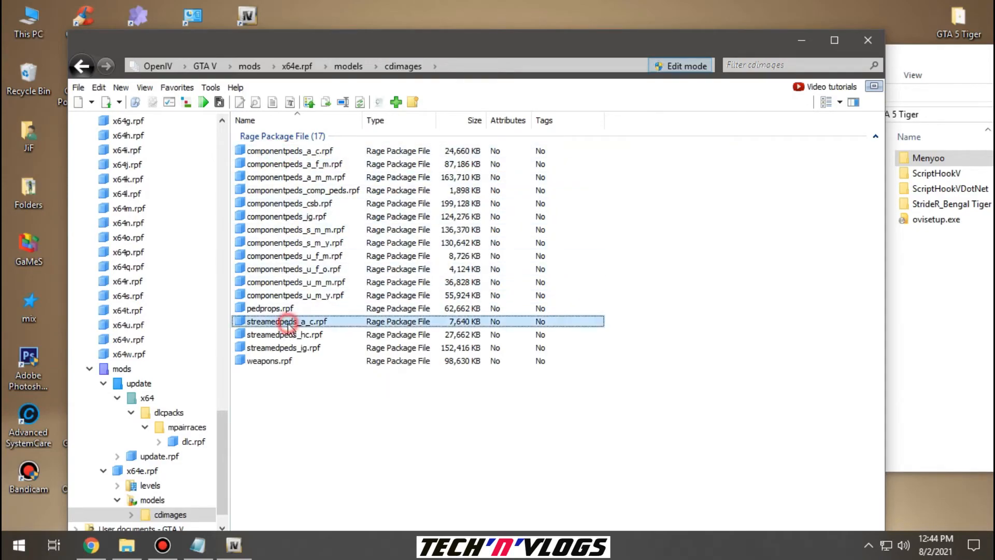
{"action": "double_click", "coordinate": [321, 324]}
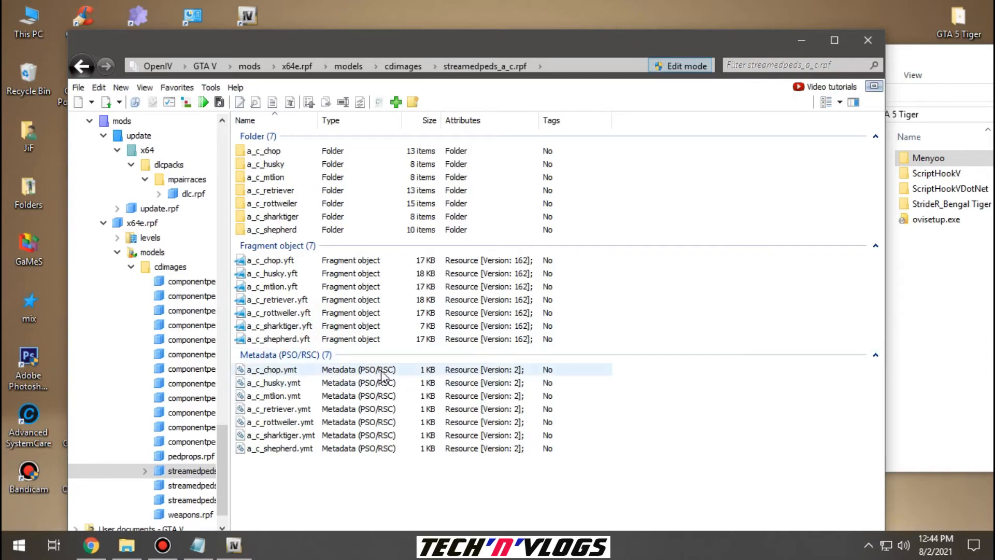
- Arrange the OpenIV and GTA 5 Tiger windows side by side and open the StrideR_Bengal Tiger folder
{"action": "left_click_drag", "start_coordinate": [421, 39], "coordinate": [340, 35]}
{"action": "left_click", "coordinate": [915, 294]}
{"action": "left_click_drag", "start_coordinate": [850, 58], "coordinate": [727, 80]}
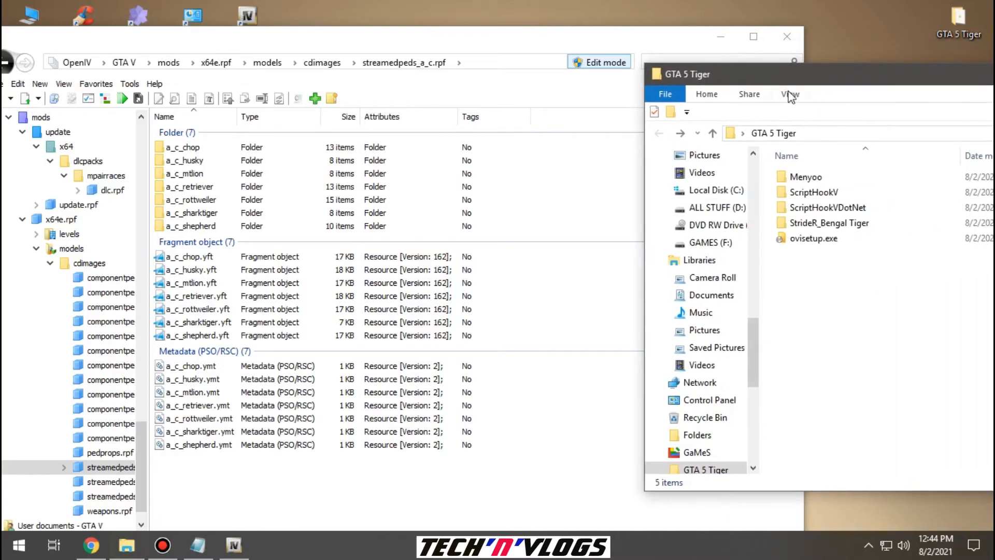
{"action": "left_click", "coordinate": [811, 223]}
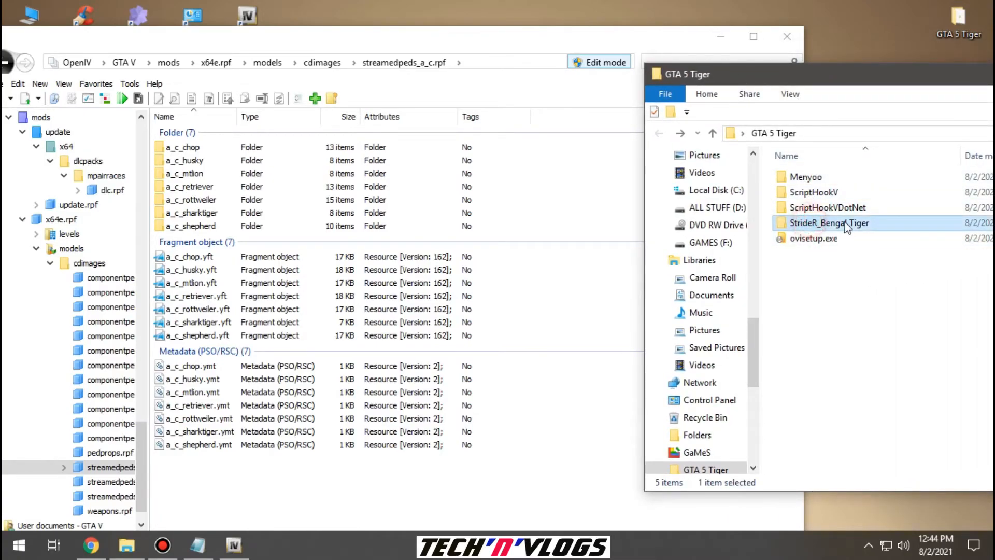
{"action": "double_click", "coordinate": [844, 227]}
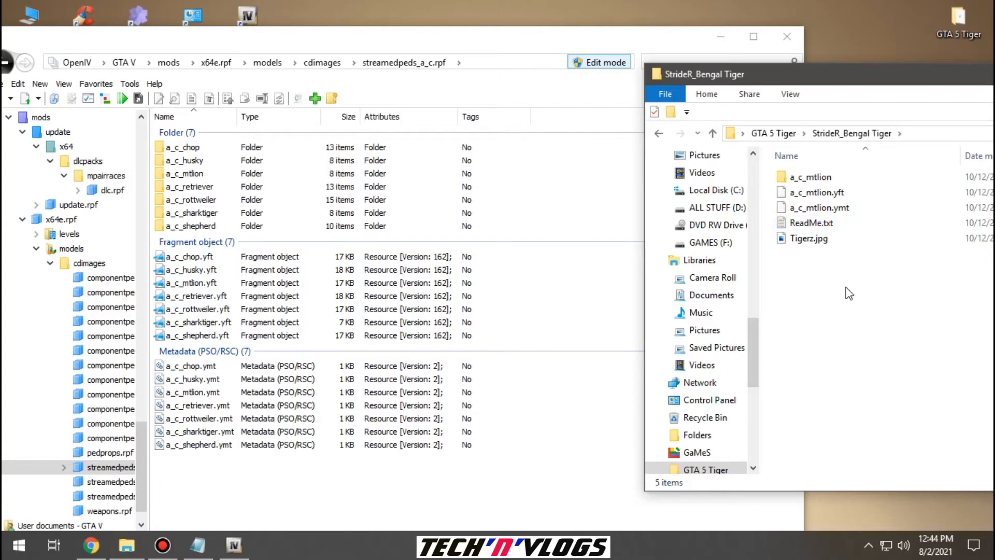
- Add the a_c_mtlion folder, a_c_mtlion.yft and a_c_mtlion.ymt from StrideR_Bengal Tiger to streamedpeds_a_c.rpf
{"action": "left_click", "coordinate": [816, 207]}
{"action": "left_click_drag", "start_coordinate": [817, 207], "coordinate": [919, 99]}
{"action": "left_click_drag", "start_coordinate": [902, 214], "coordinate": [639, 422]}
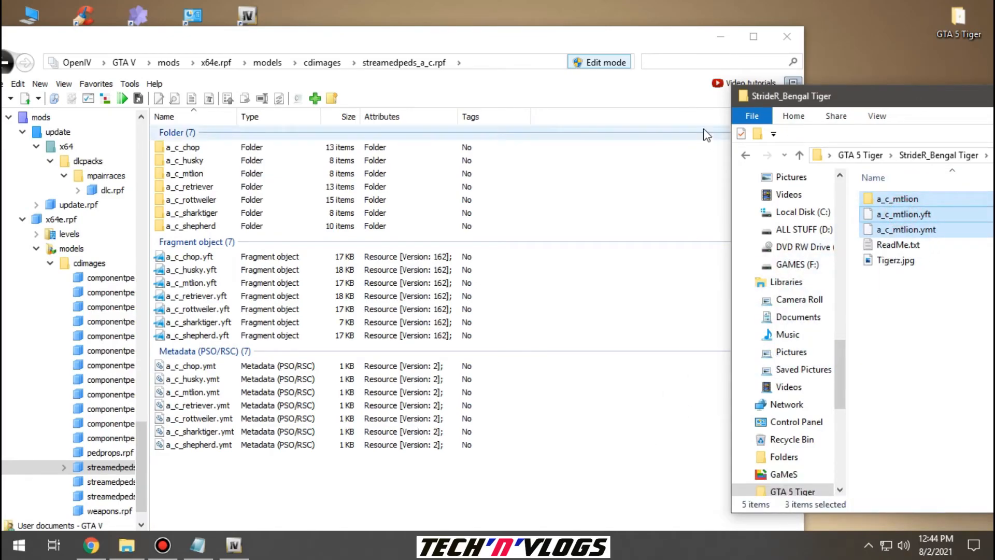
- Close OpenIV and the StrideR_Bengal Tiger folder window
{"action": "left_click_drag", "start_coordinate": [641, 33], "coordinate": [610, 33]}
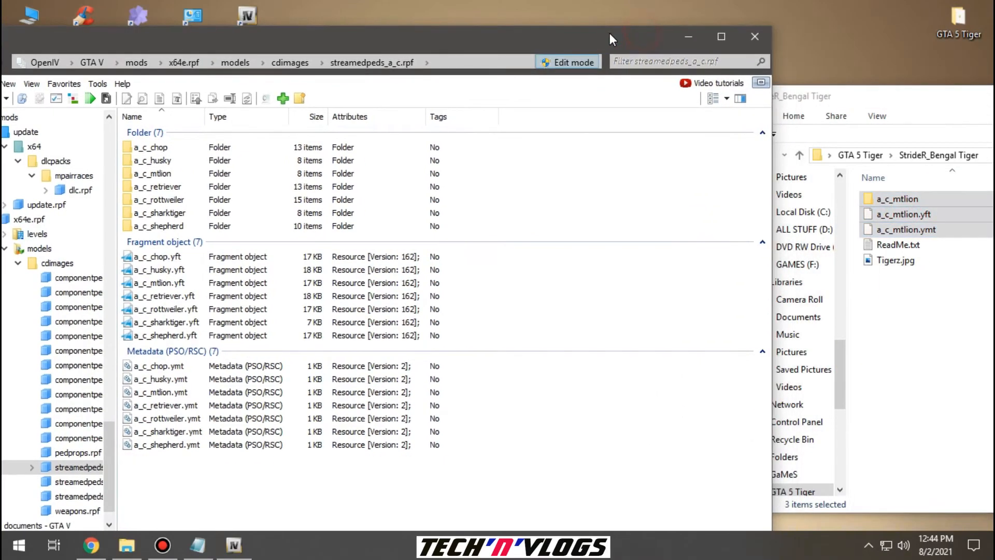
{"action": "left_click", "coordinate": [756, 36]}
{"action": "left_click_drag", "start_coordinate": [856, 91], "coordinate": [457, 58]}
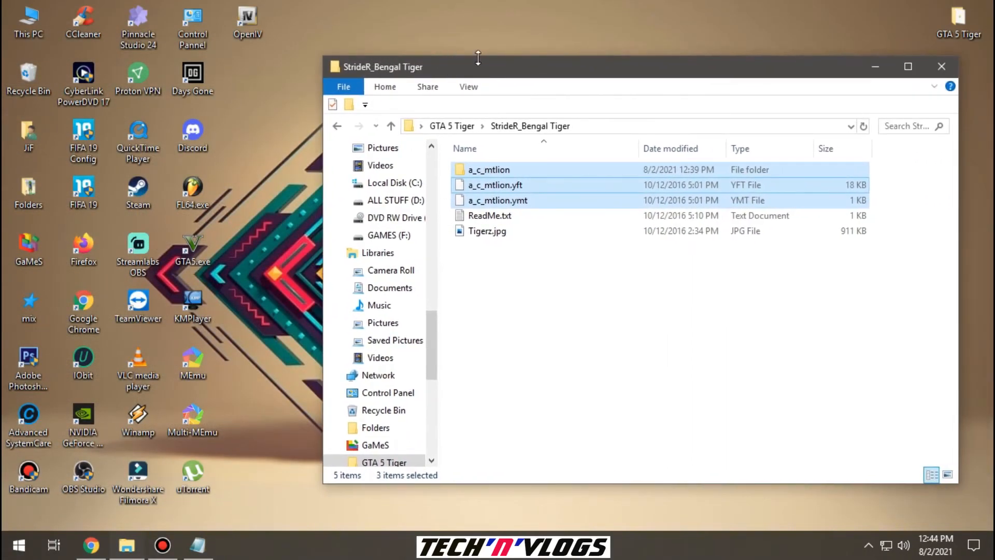
{"action": "left_click", "coordinate": [942, 67]}
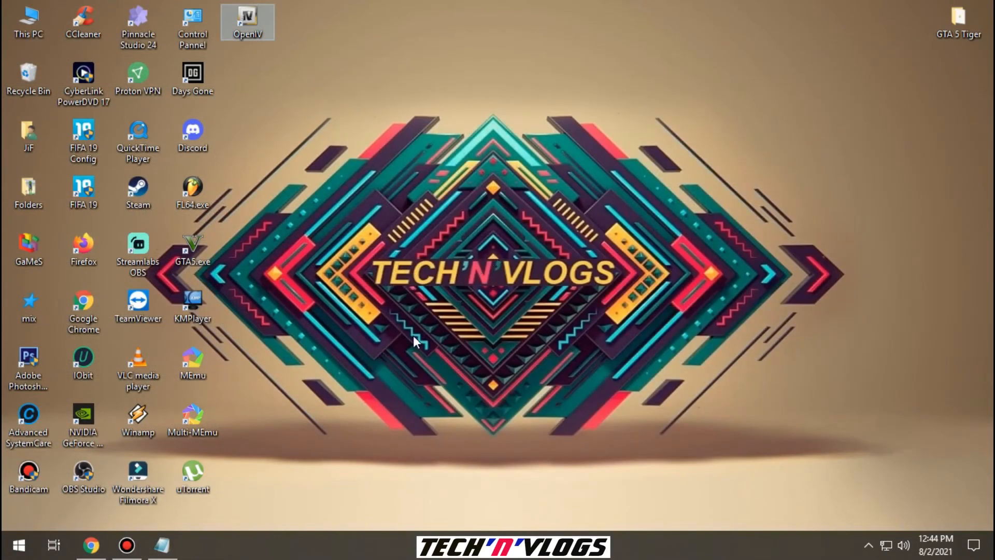
- Switch to the GTA 5.txt notes in Notepad and read the closing lines, including how to open Menyoo in-game
{"action": "left_click", "coordinate": [162, 545]}
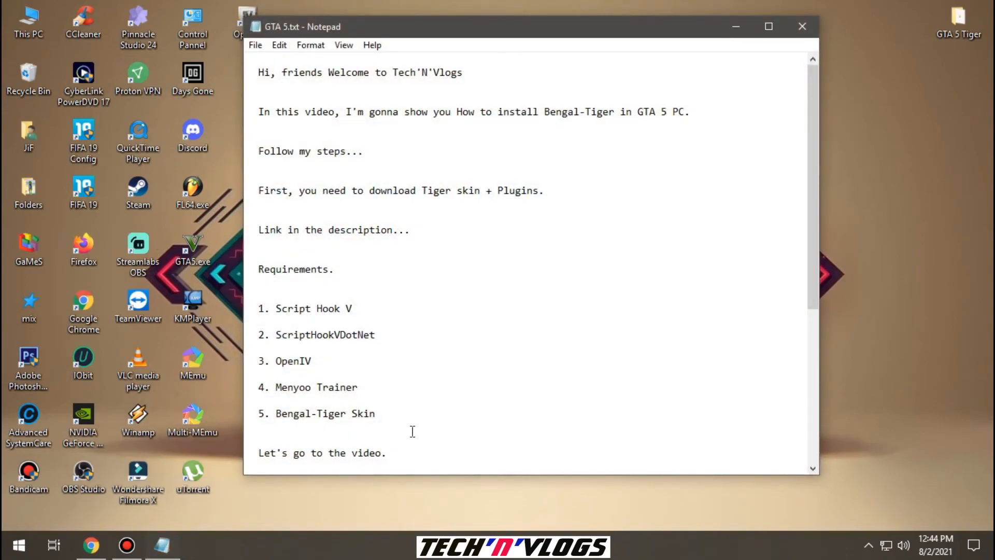
{"action": "scroll", "coordinate": [413, 432], "scroll_direction": "down", "scroll_amount": 2}
{"action": "left_click_drag", "start_coordinate": [248, 438], "coordinate": [337, 443]}
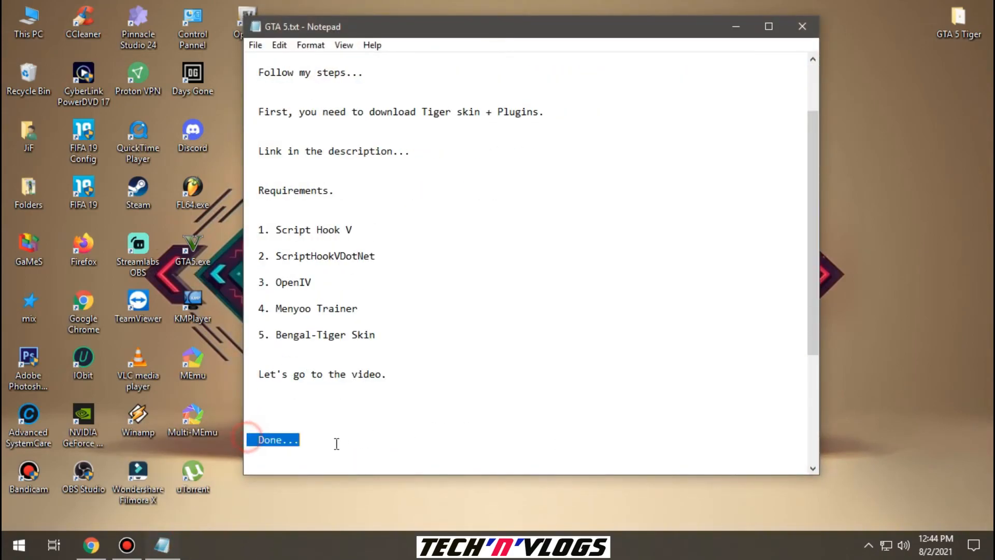
{"action": "scroll", "coordinate": [356, 443], "scroll_direction": "down", "scroll_amount": 1}
{"action": "left_click_drag", "start_coordinate": [254, 438], "coordinate": [631, 445]}
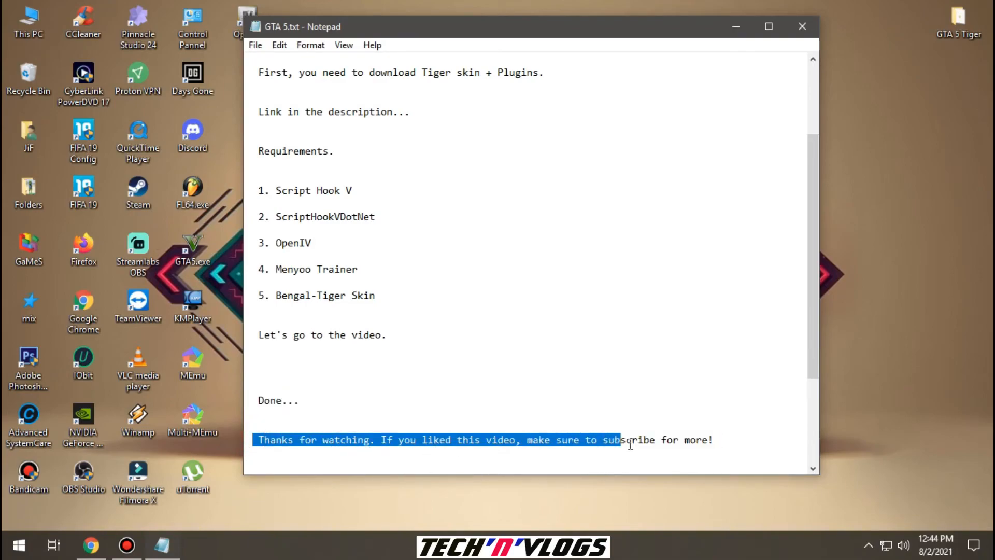
{"action": "left_click", "coordinate": [725, 438]}
{"action": "scroll", "coordinate": [674, 456], "scroll_direction": "down", "scroll_amount": 1}
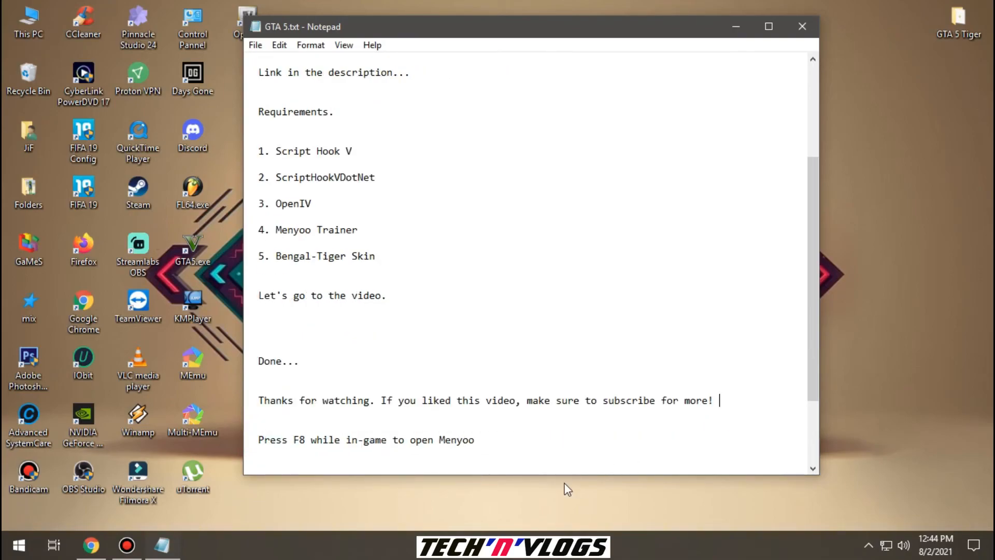
{"action": "left_click_drag", "start_coordinate": [252, 440], "coordinate": [492, 447]}
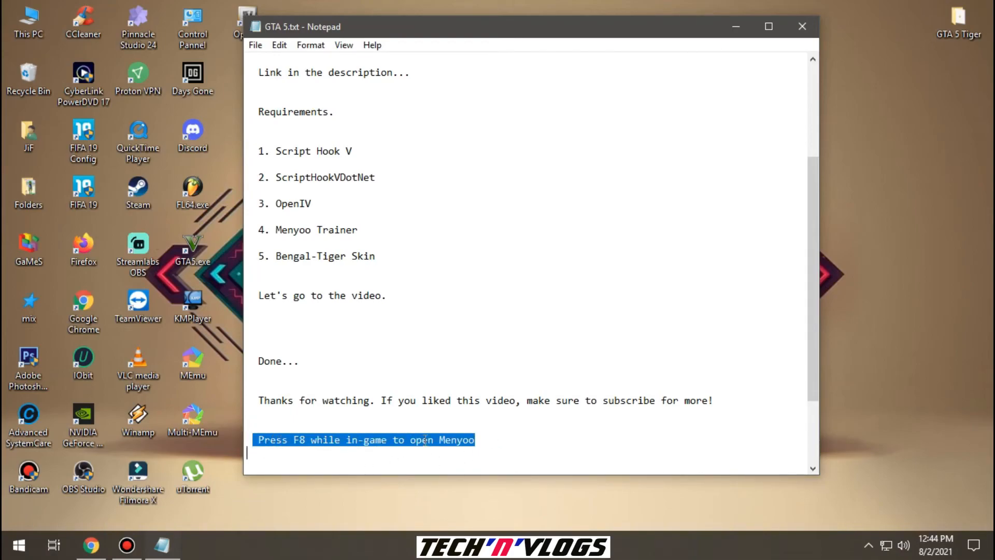
{"action": "left_click", "coordinate": [488, 443]}
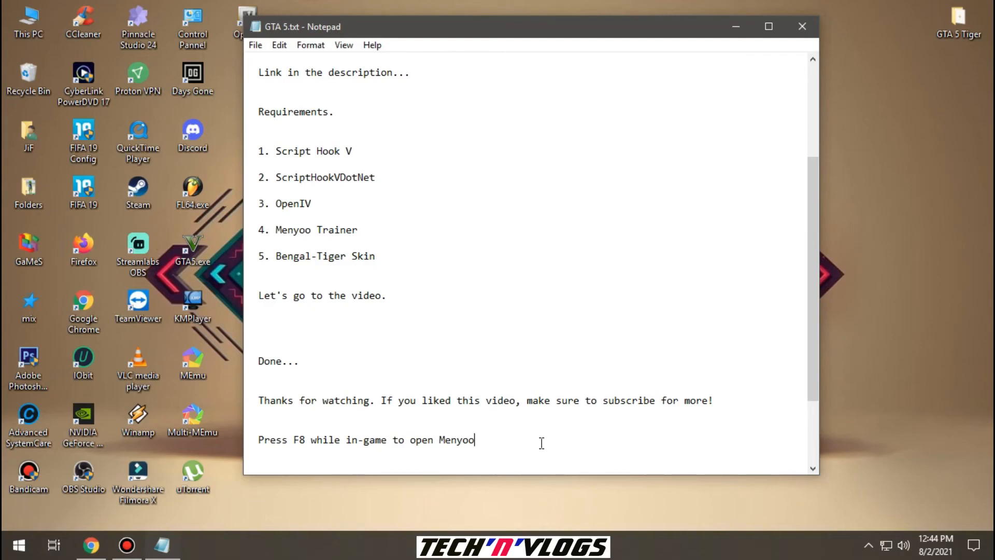
{"action": "scroll", "coordinate": [542, 444], "scroll_direction": "down", "scroll_amount": 1}
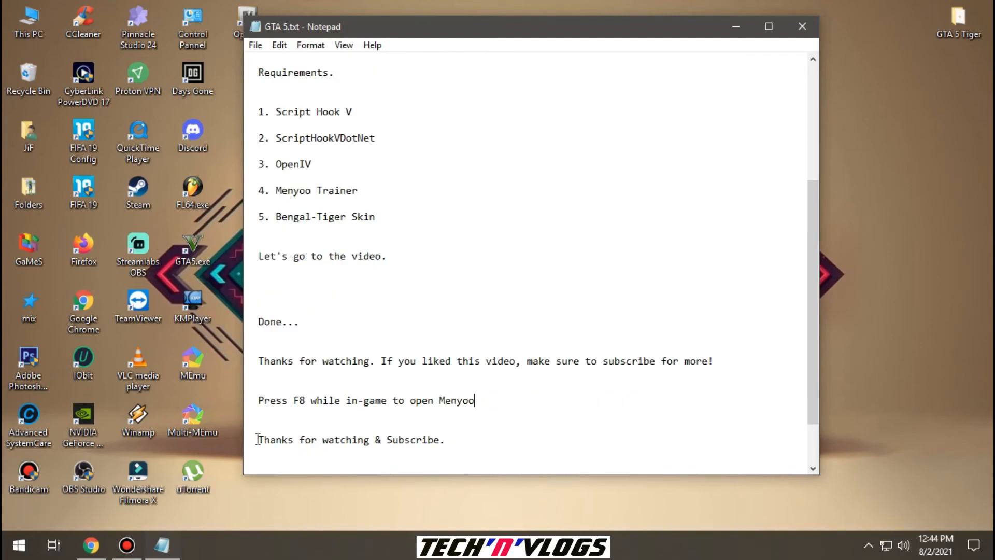